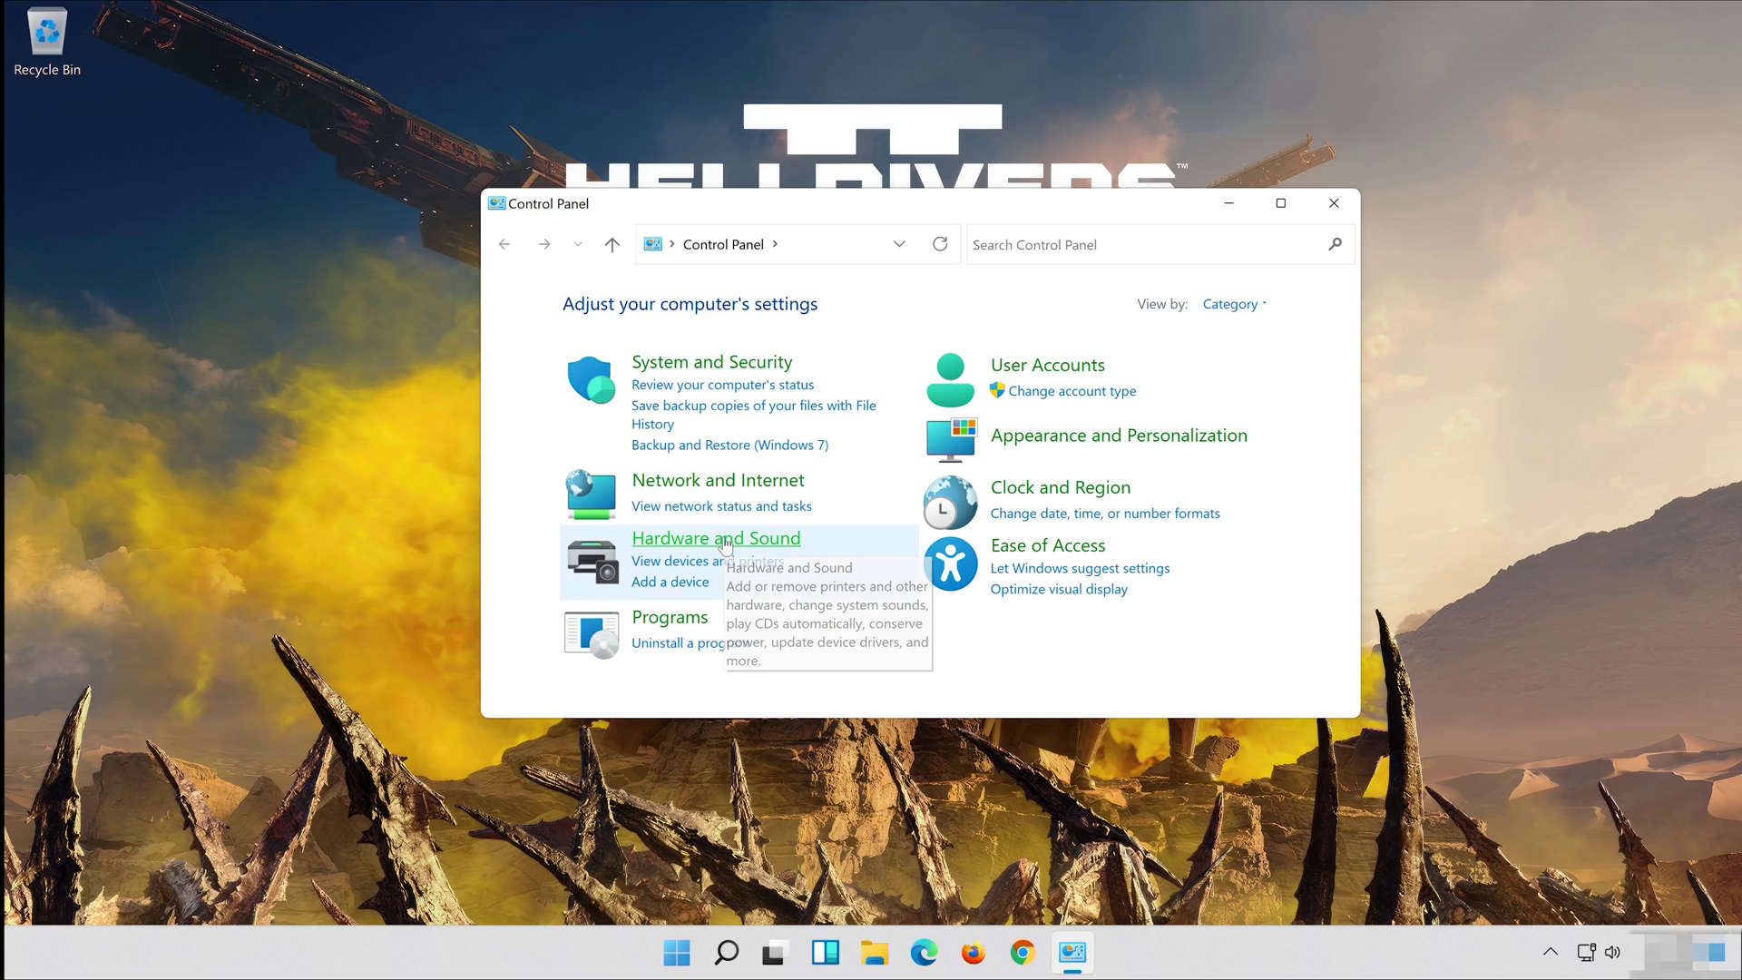
- Open the Sound settings from the Hardware and Sound category, reposition the dialog and close the Control Panel window
{"action": "left_click", "coordinate": [725, 541]}
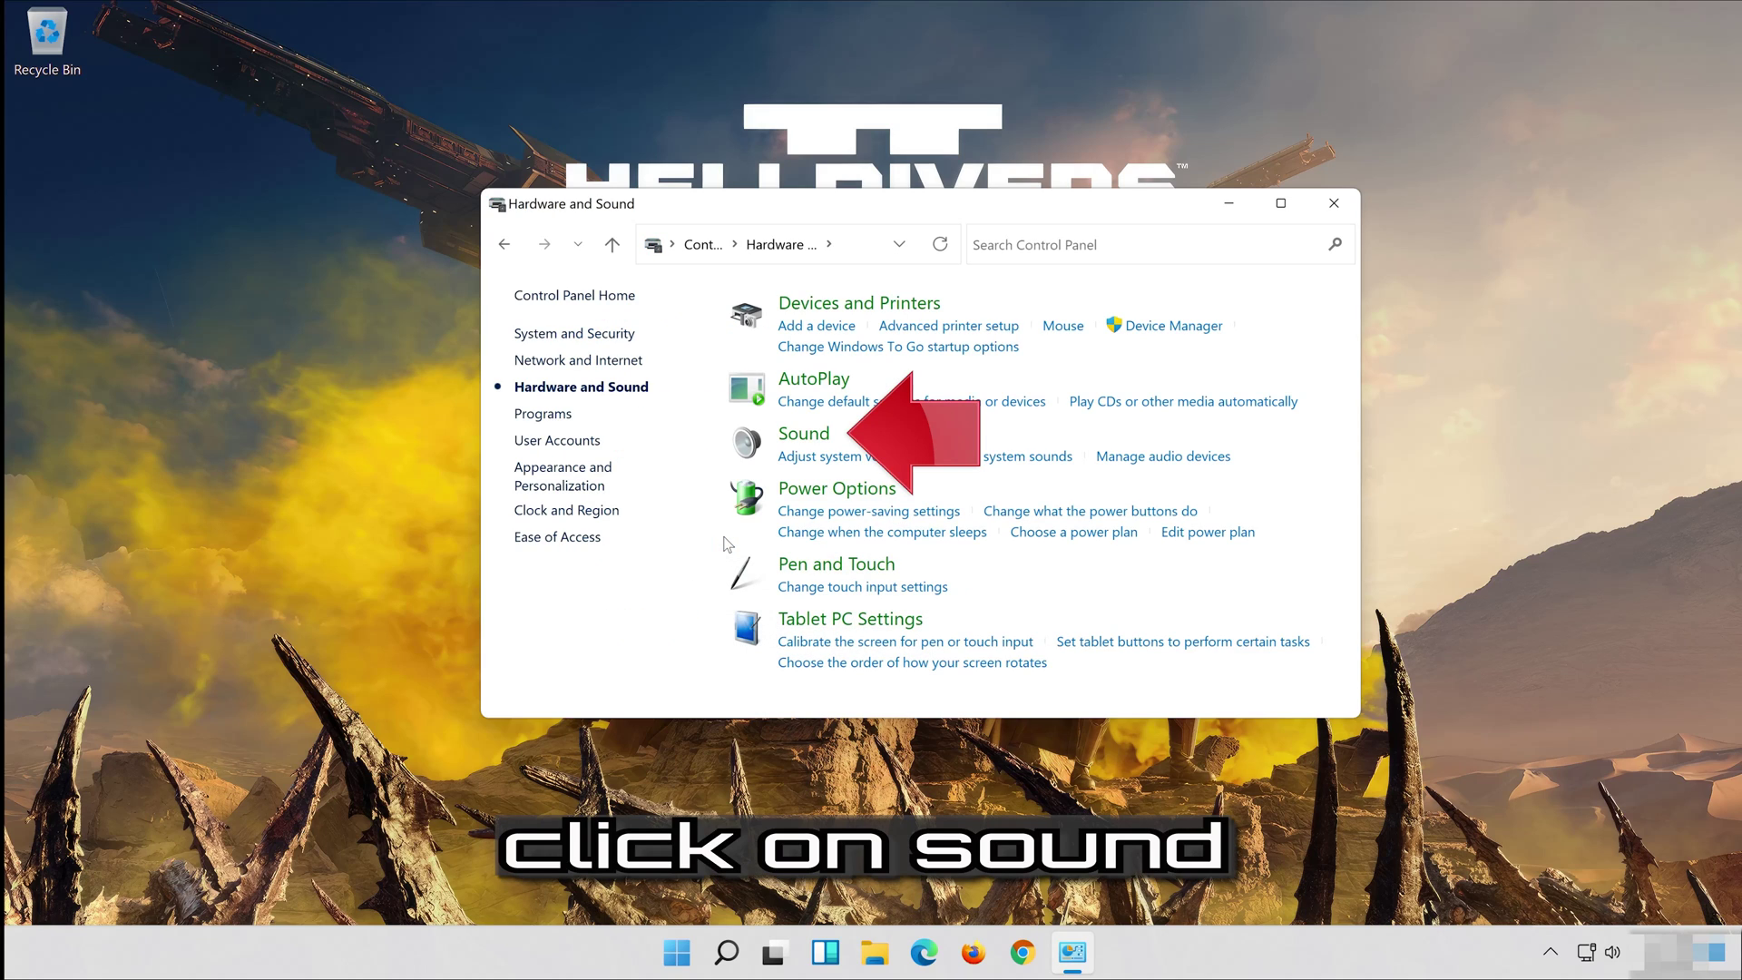
{"action": "left_click", "coordinate": [778, 441]}
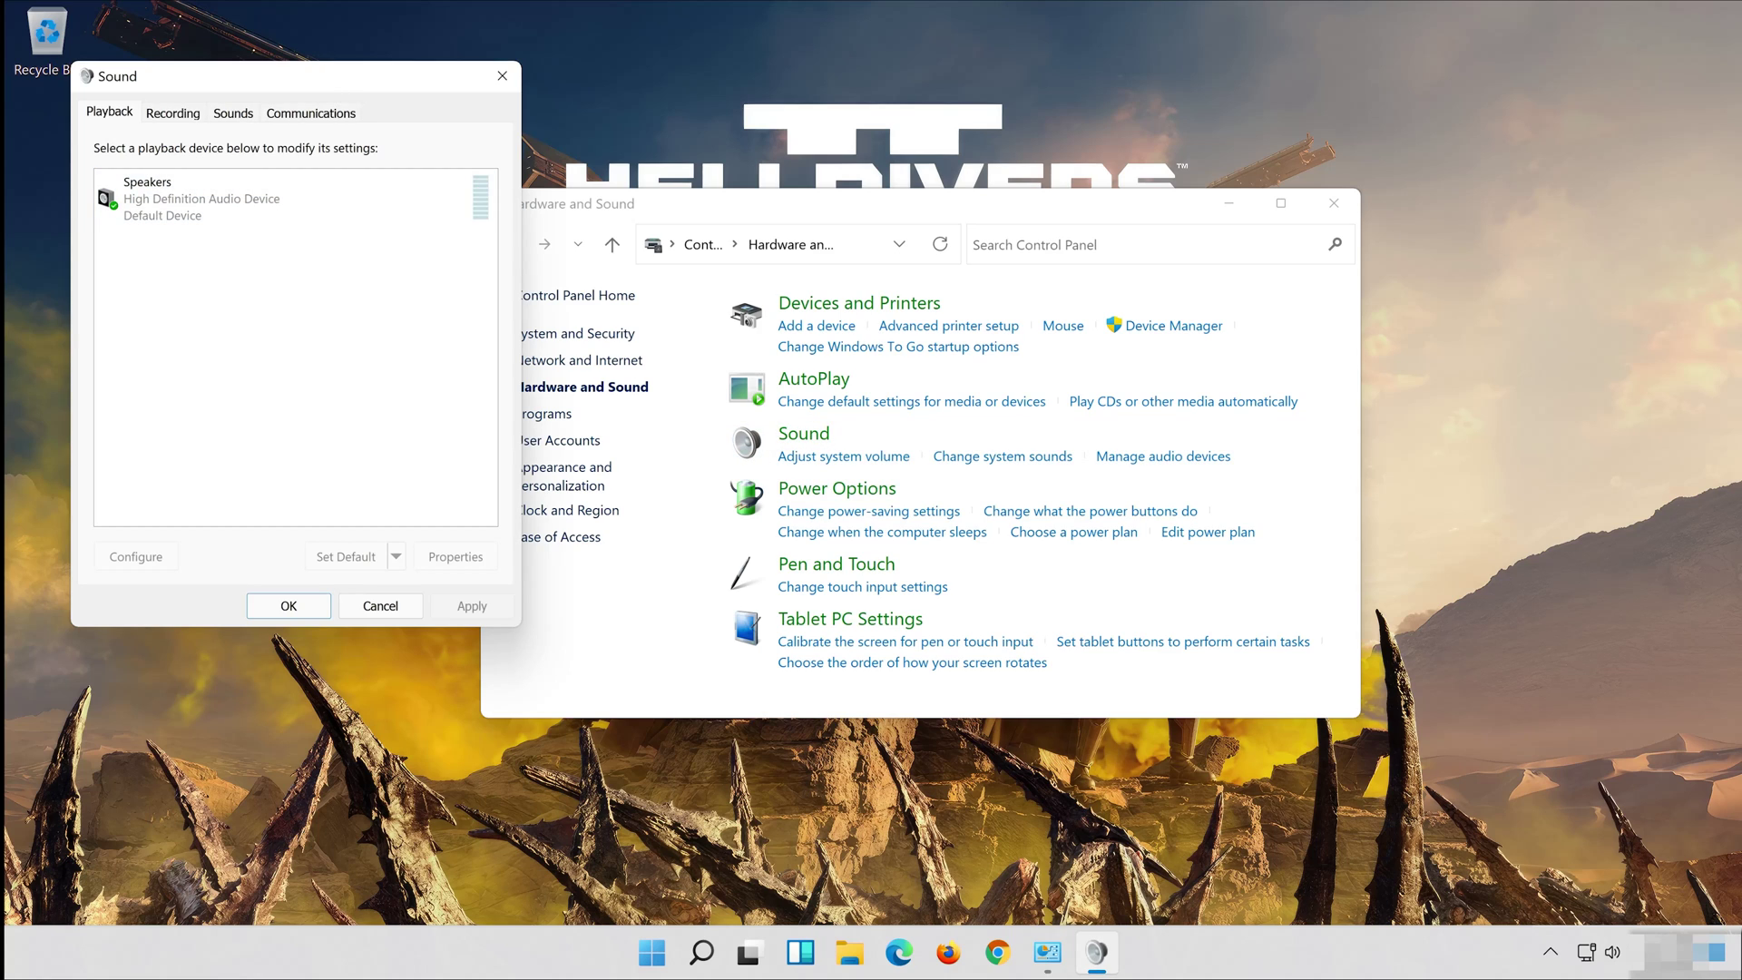
{"action": "left_click_drag", "start_coordinate": [332, 76], "coordinate": [959, 164]}
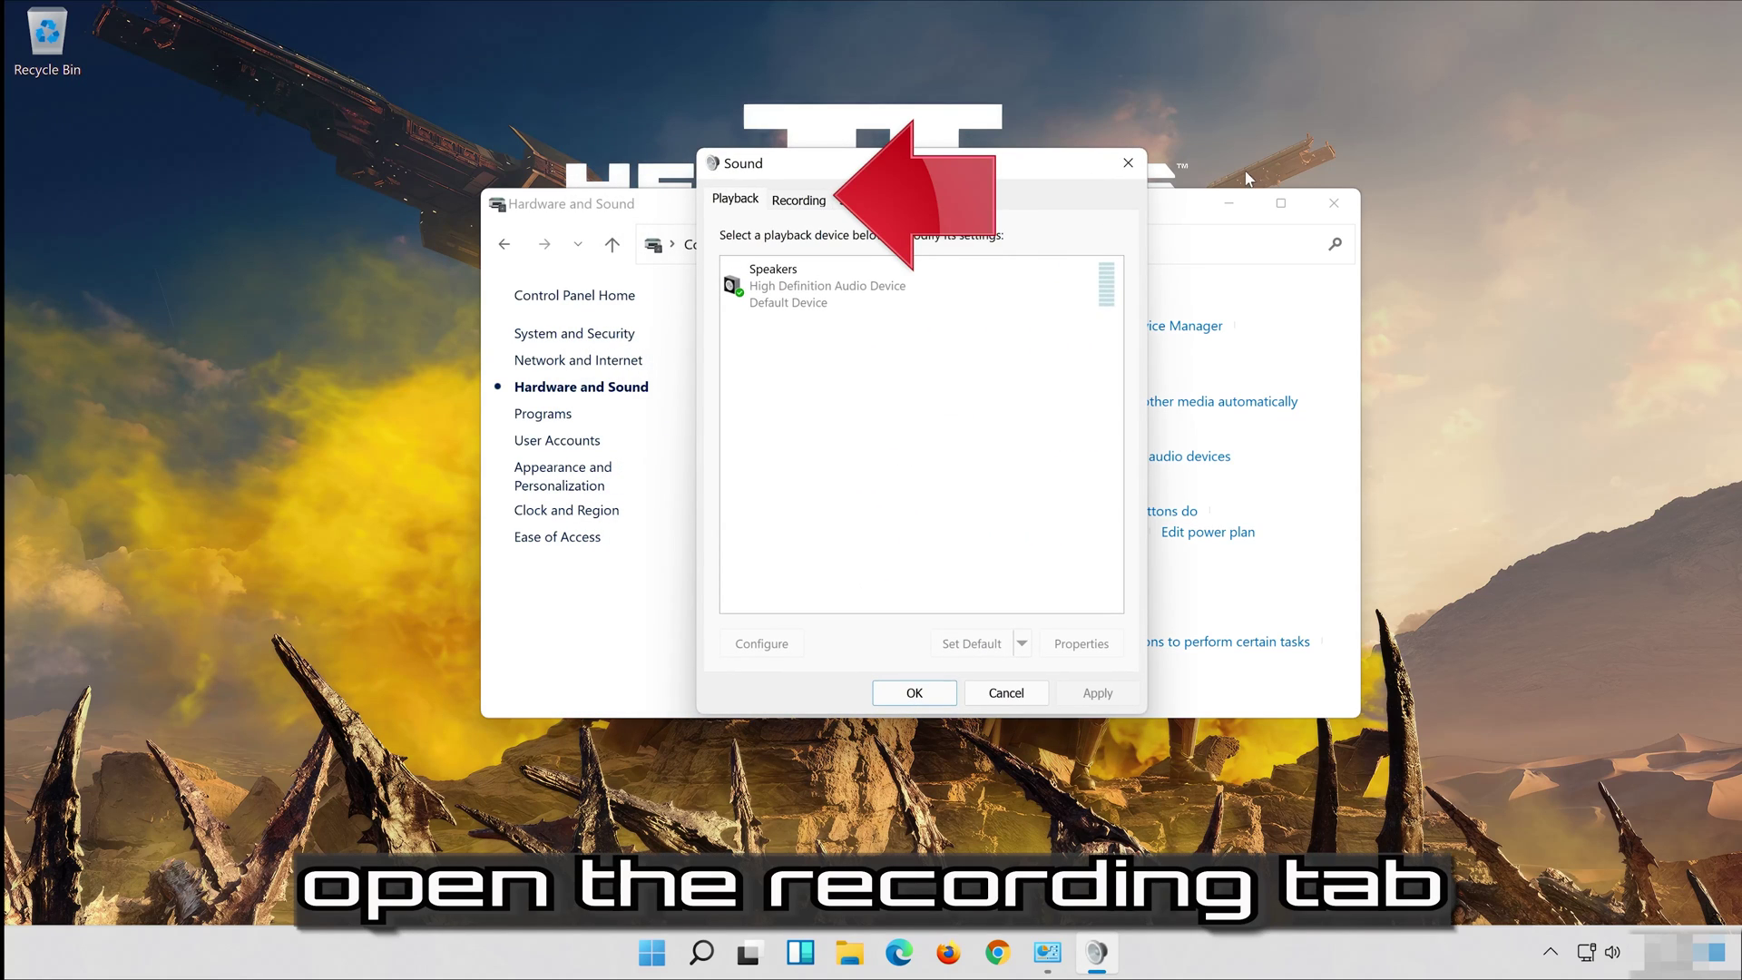
{"action": "left_click", "coordinate": [1334, 204]}
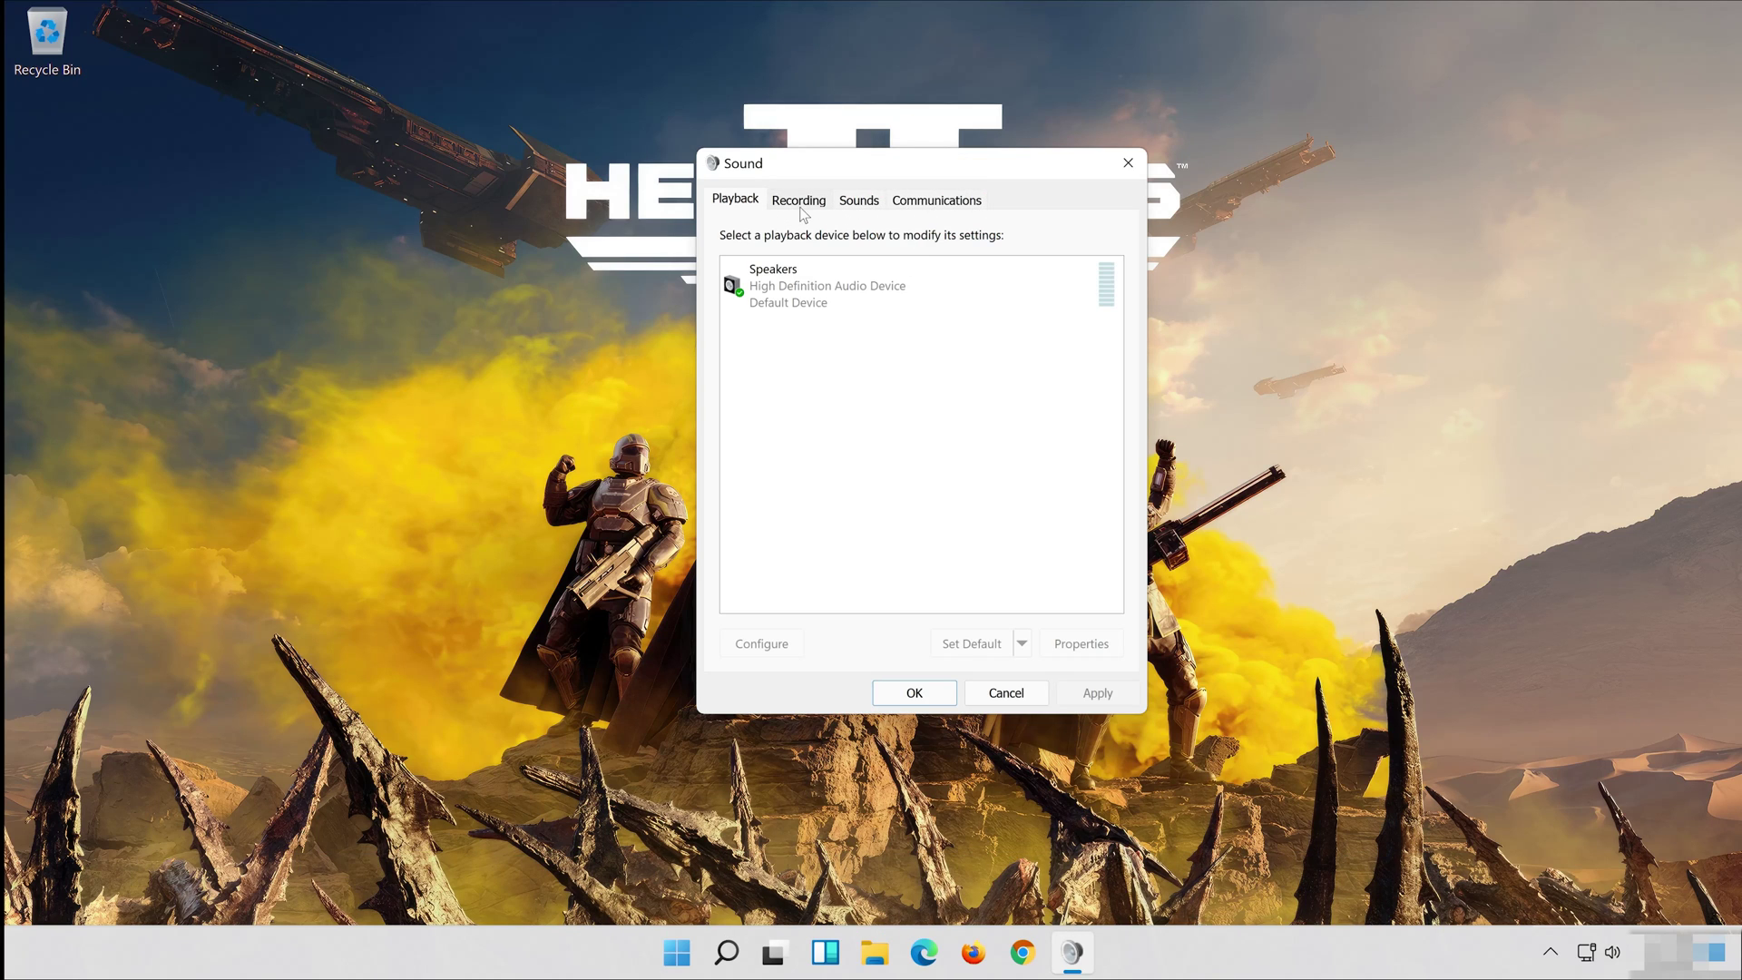
- Open the properties of the default Microphone recording device and move the dialog out of the way
{"action": "left_click", "coordinate": [799, 211]}
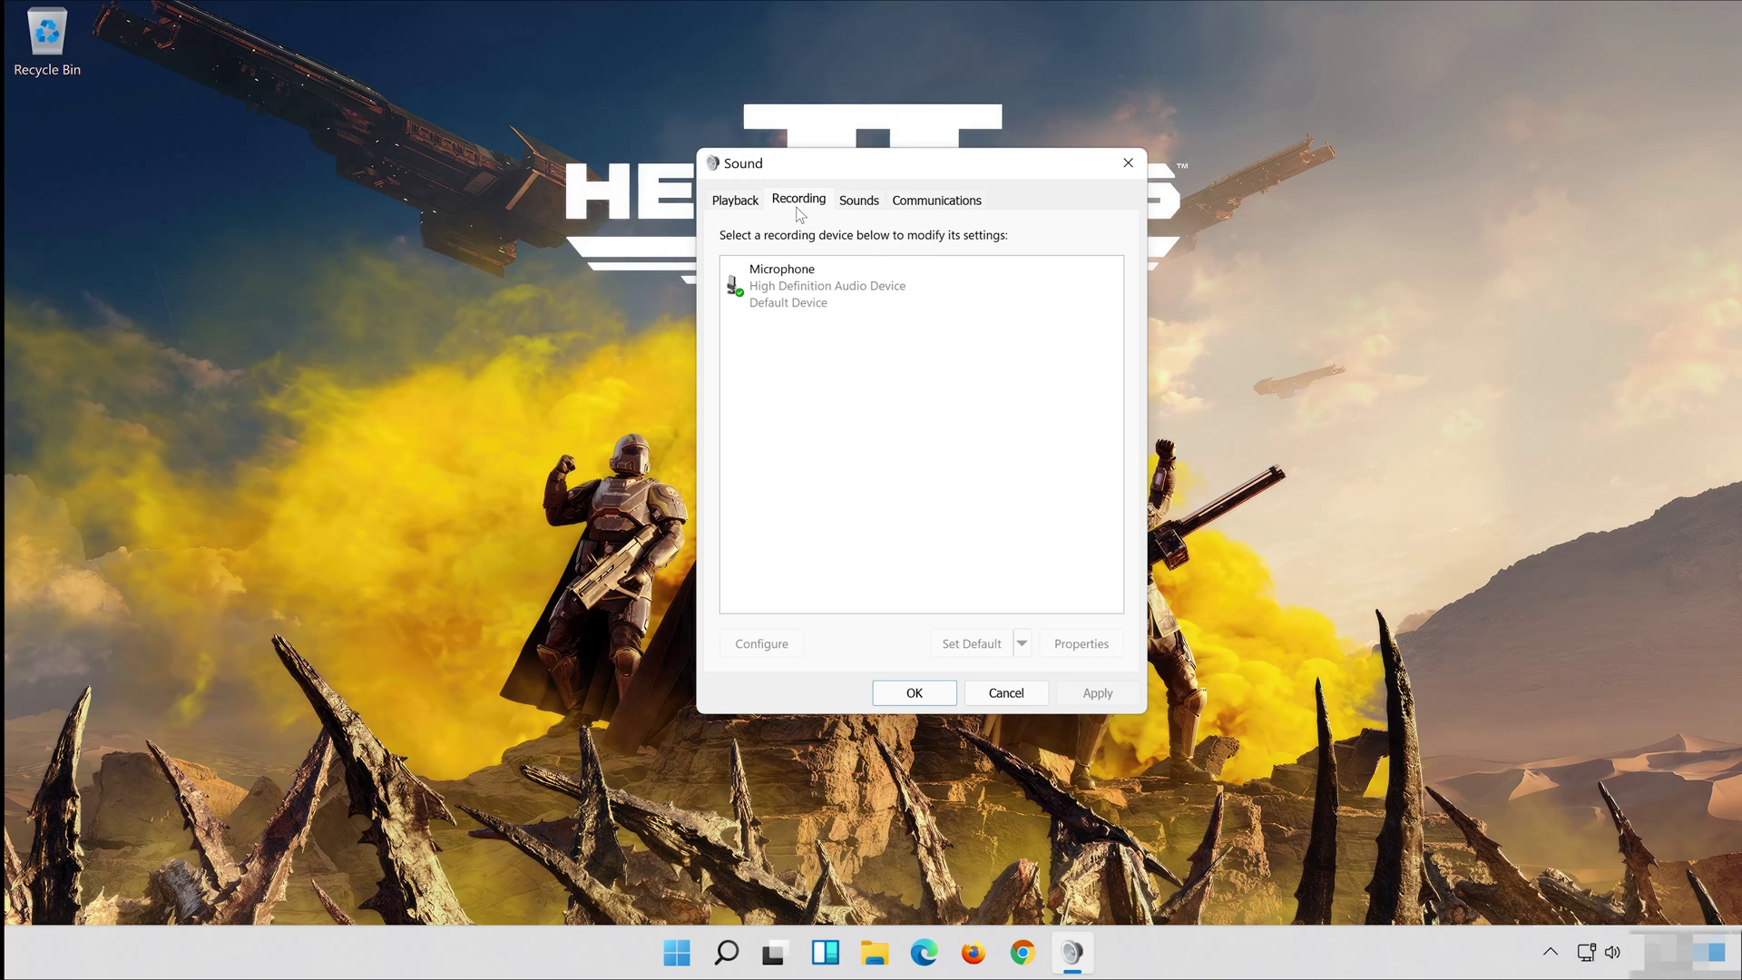
{"action": "left_click", "coordinate": [811, 276]}
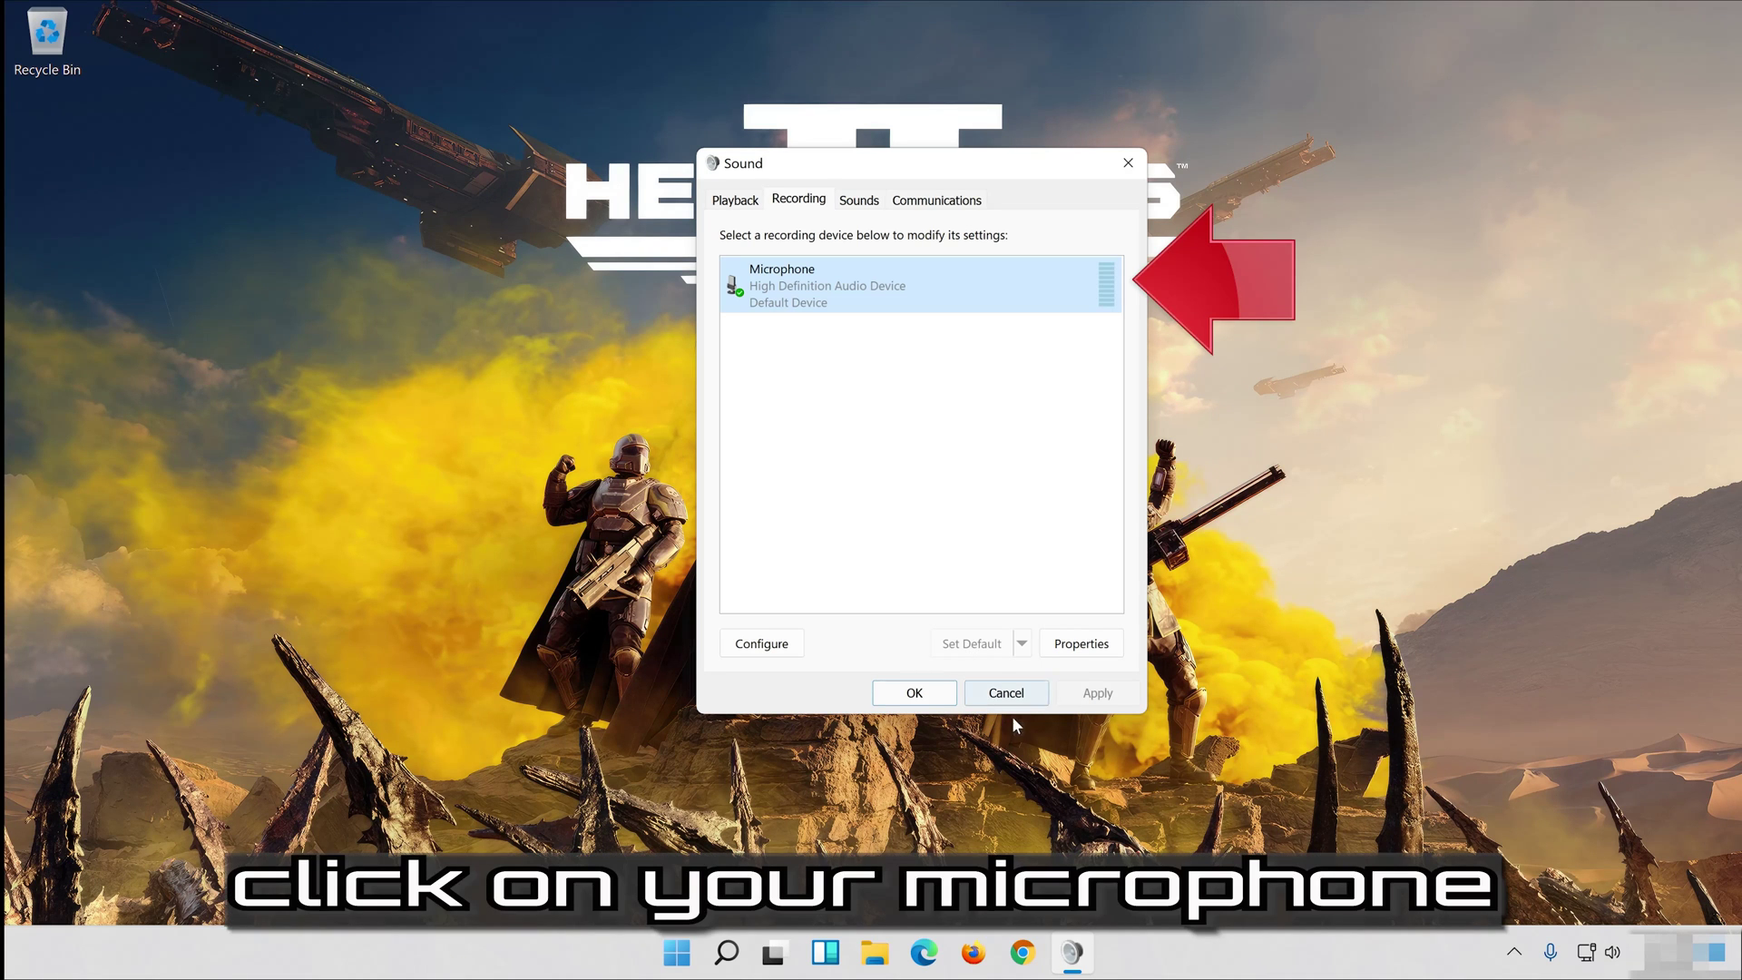
{"action": "left_click", "coordinate": [1080, 645]}
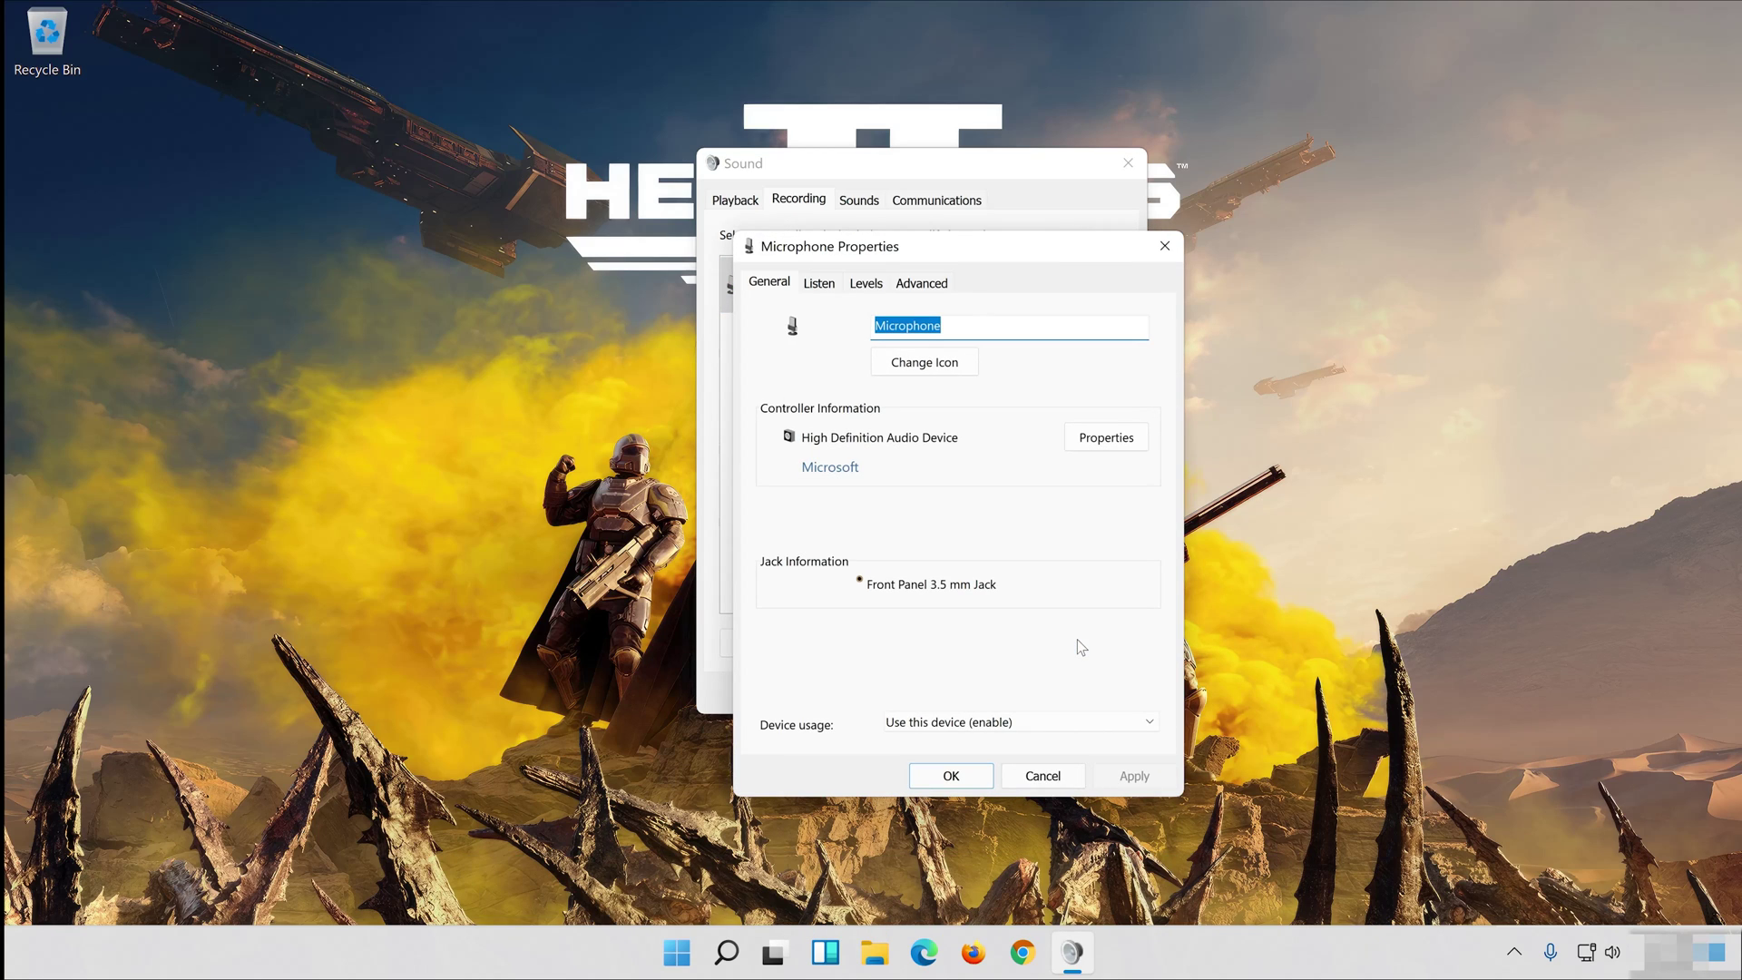
{"action": "left_click_drag", "start_coordinate": [1025, 257], "coordinate": [1004, 145]}
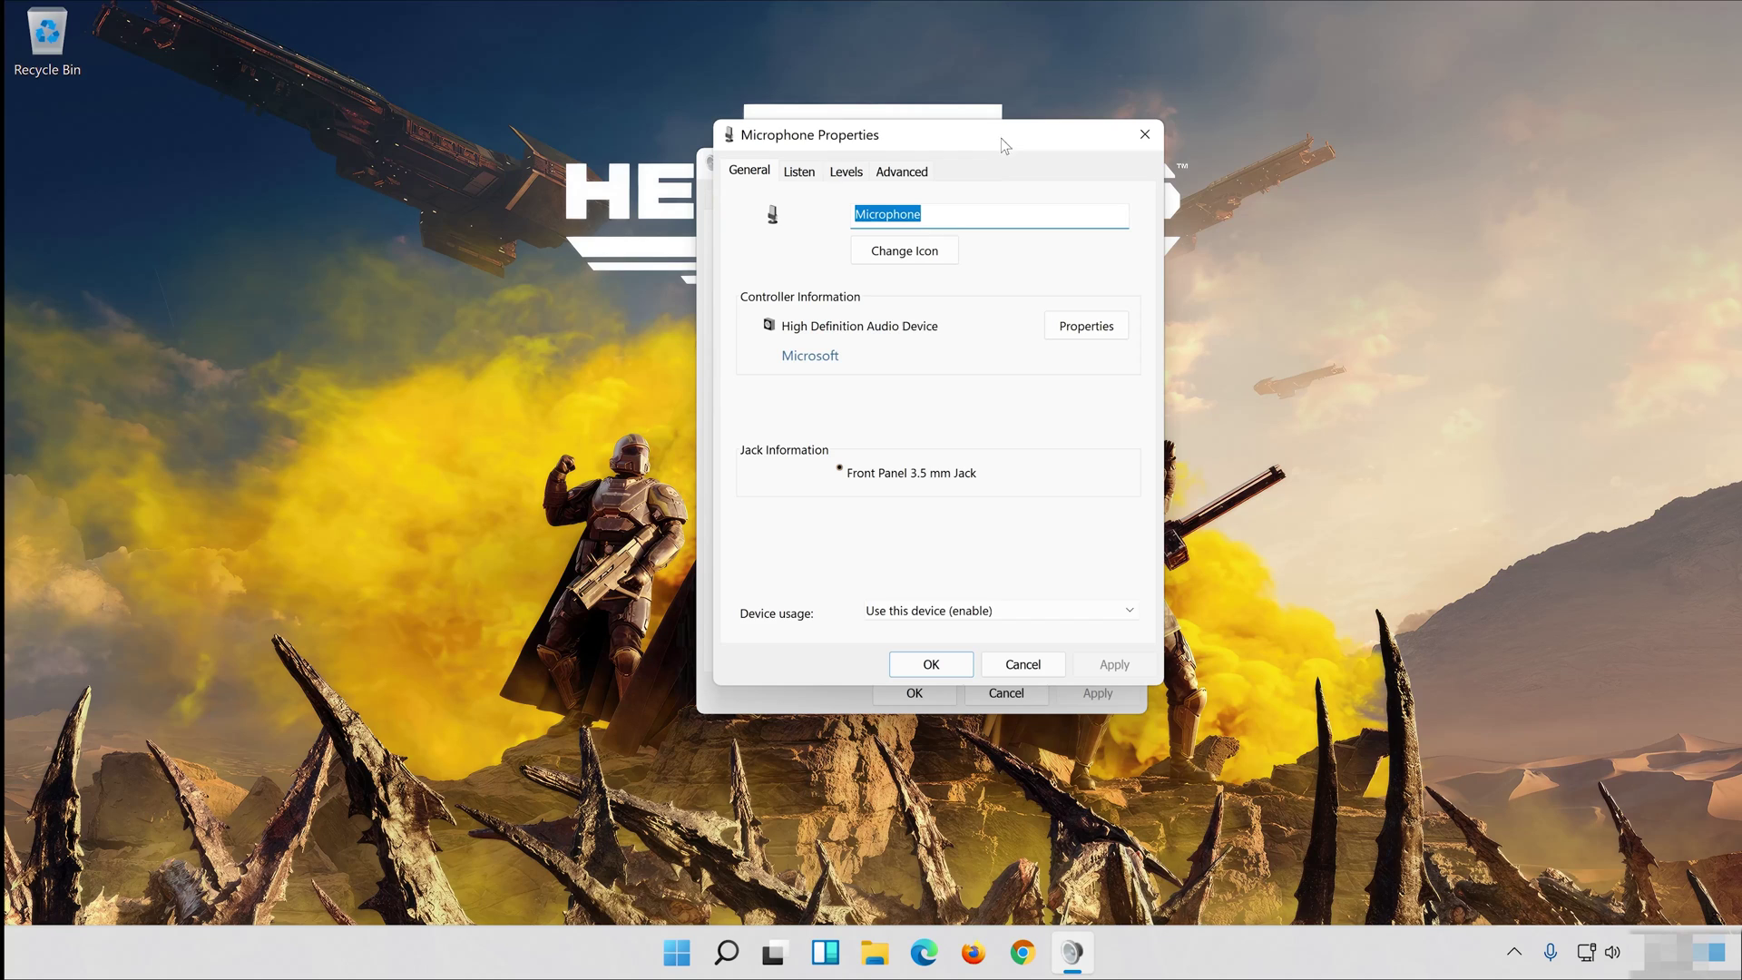
- Raise the Microphone level to 100 and confirm both the microphone properties and the Sound settings
{"action": "left_click", "coordinate": [844, 175]}
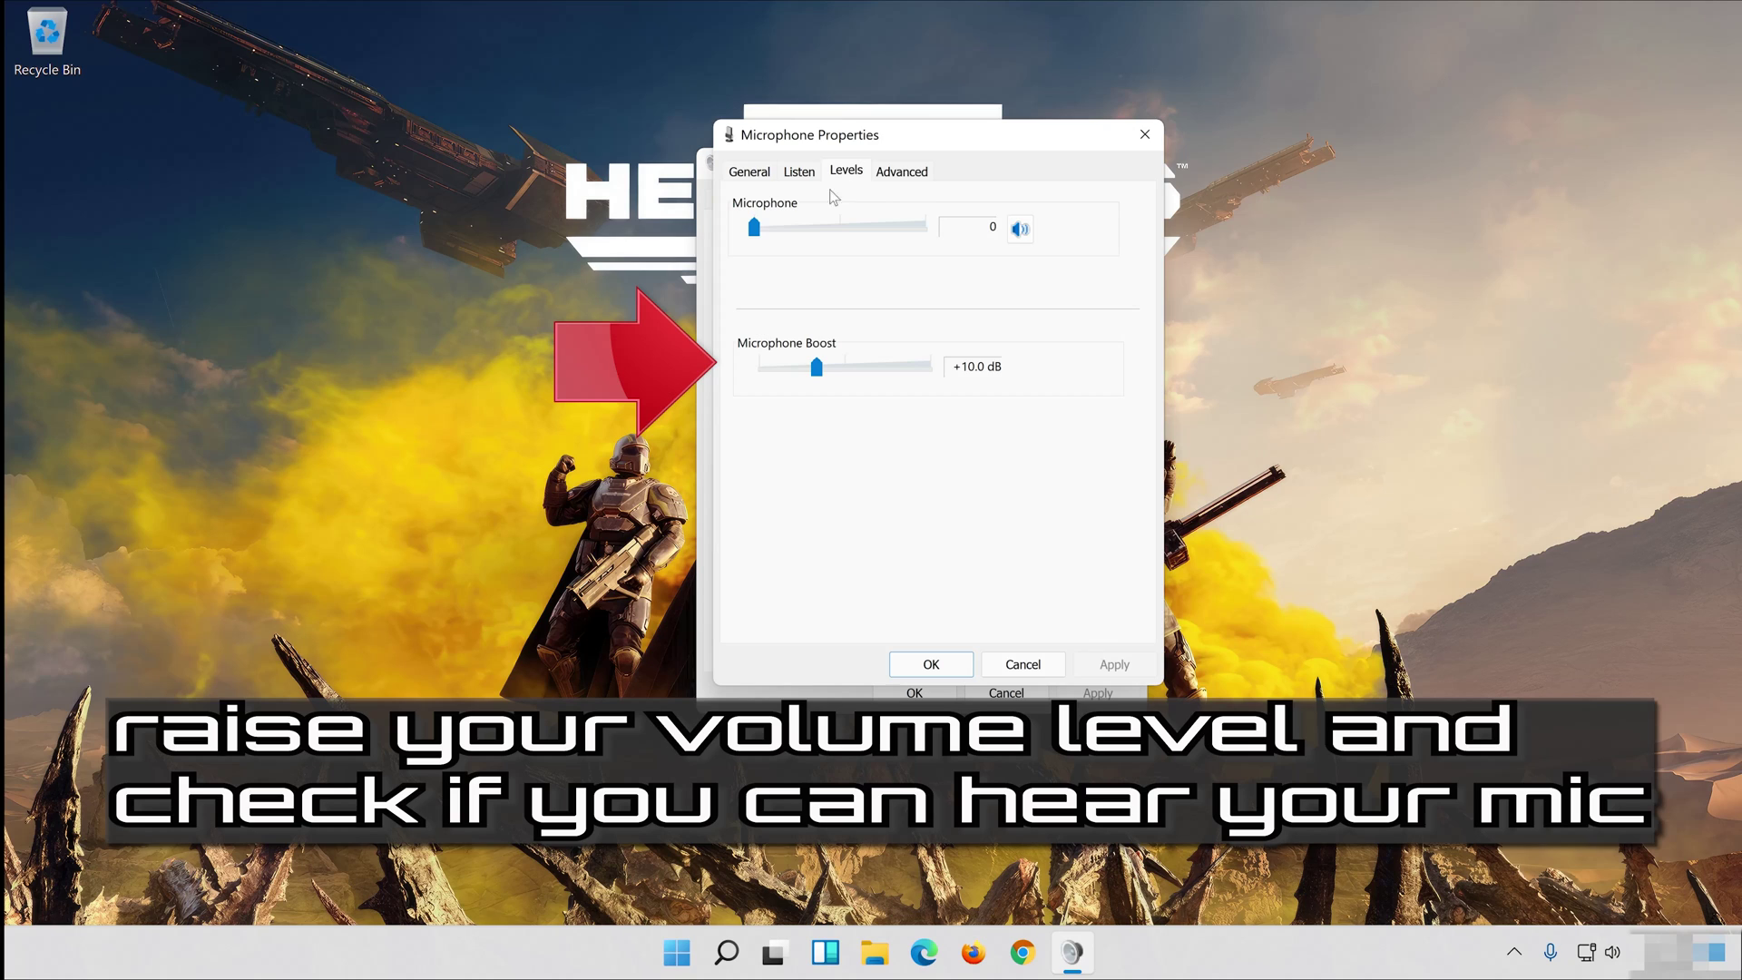
{"action": "left_click_drag", "start_coordinate": [754, 227], "coordinate": [948, 238]}
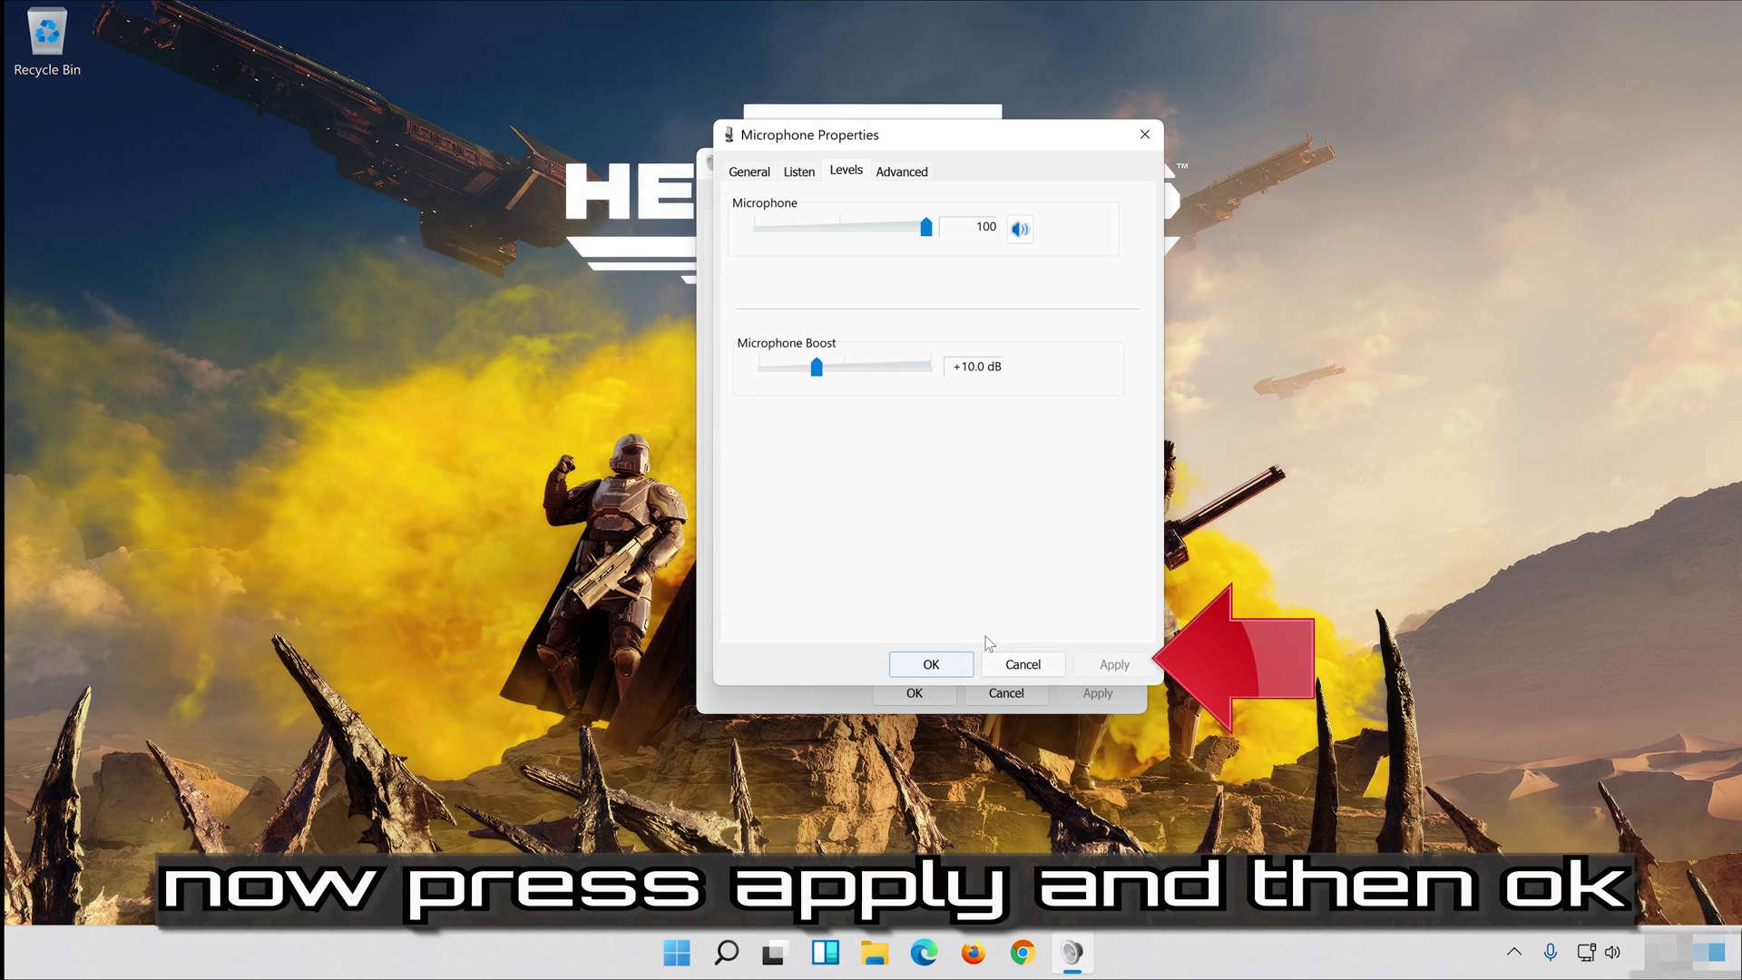
{"action": "left_click", "coordinate": [931, 666]}
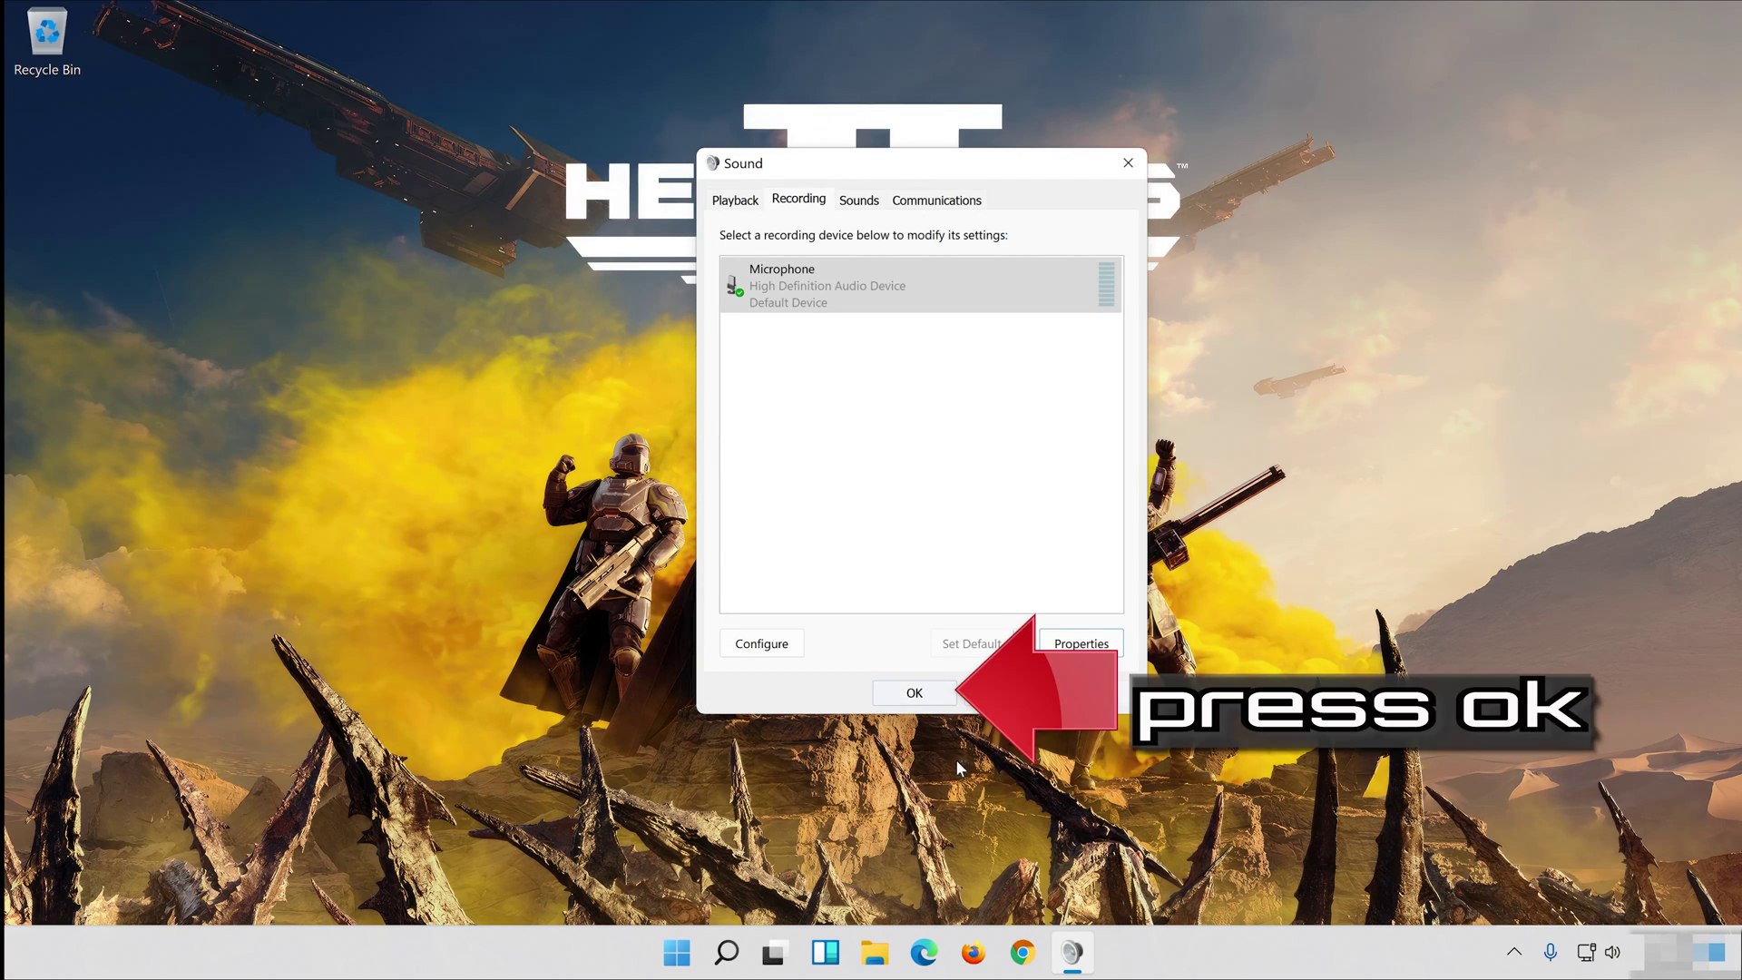
{"action": "left_click", "coordinate": [929, 695]}
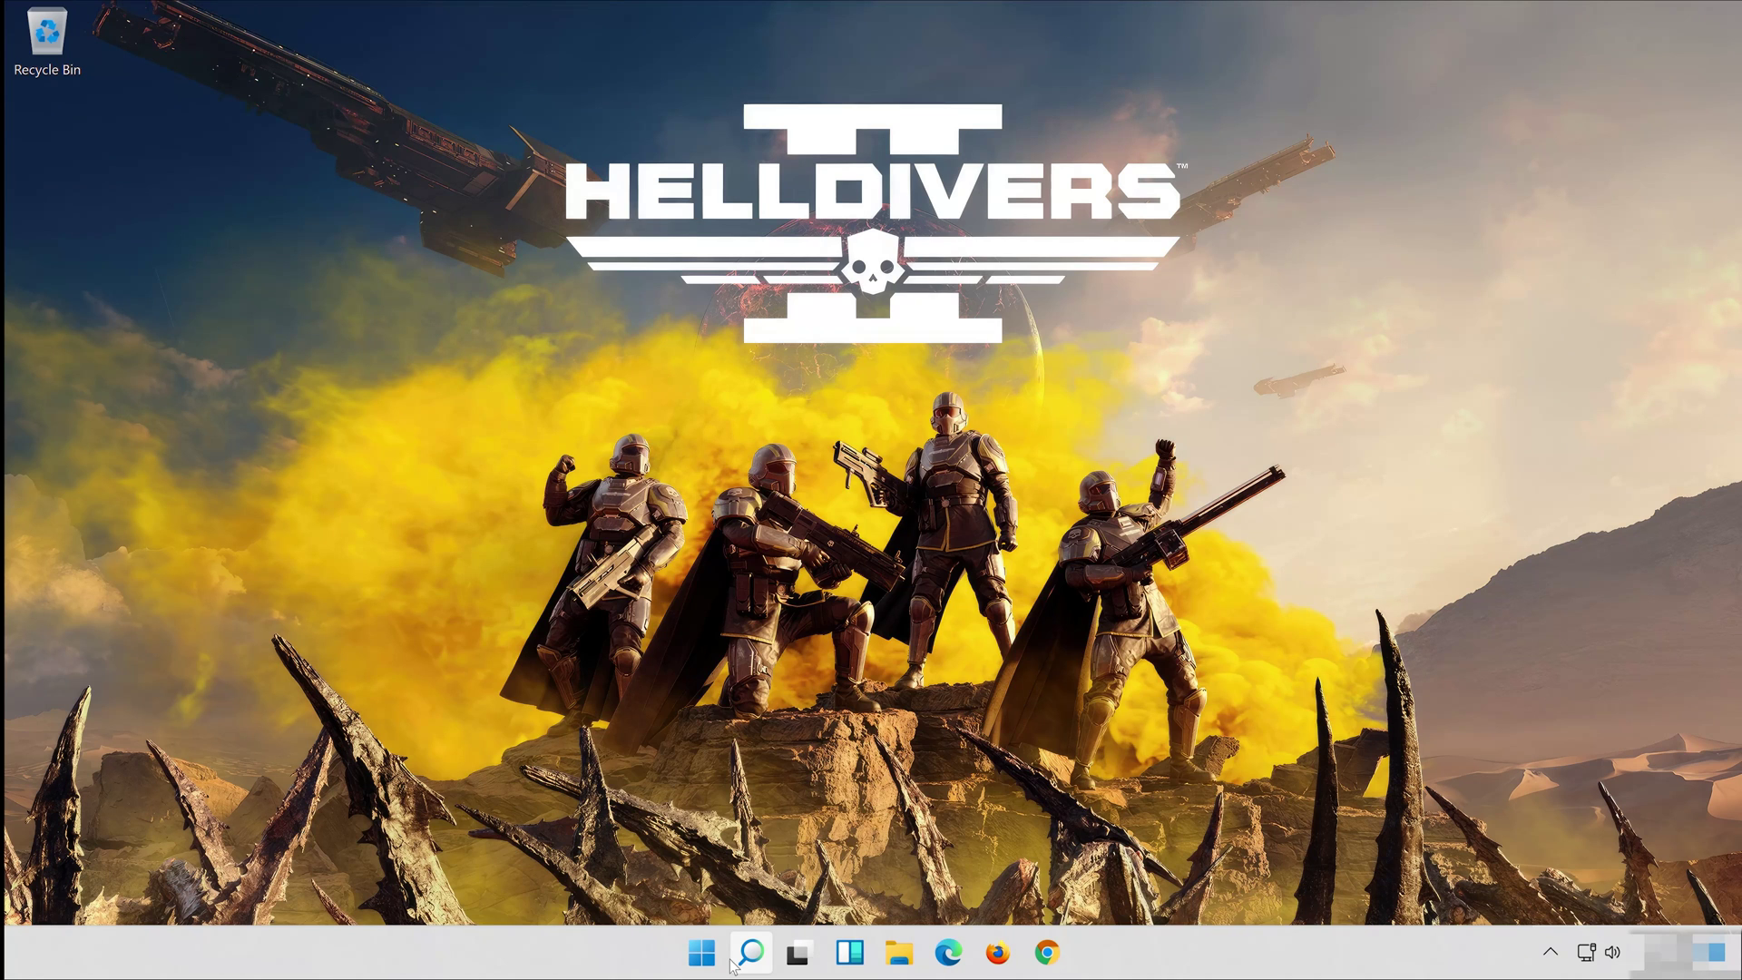
- Search Windows for "troubleshoot settings" and open the Troubleshoot settings page
{"action": "left_click", "coordinate": [735, 960]}
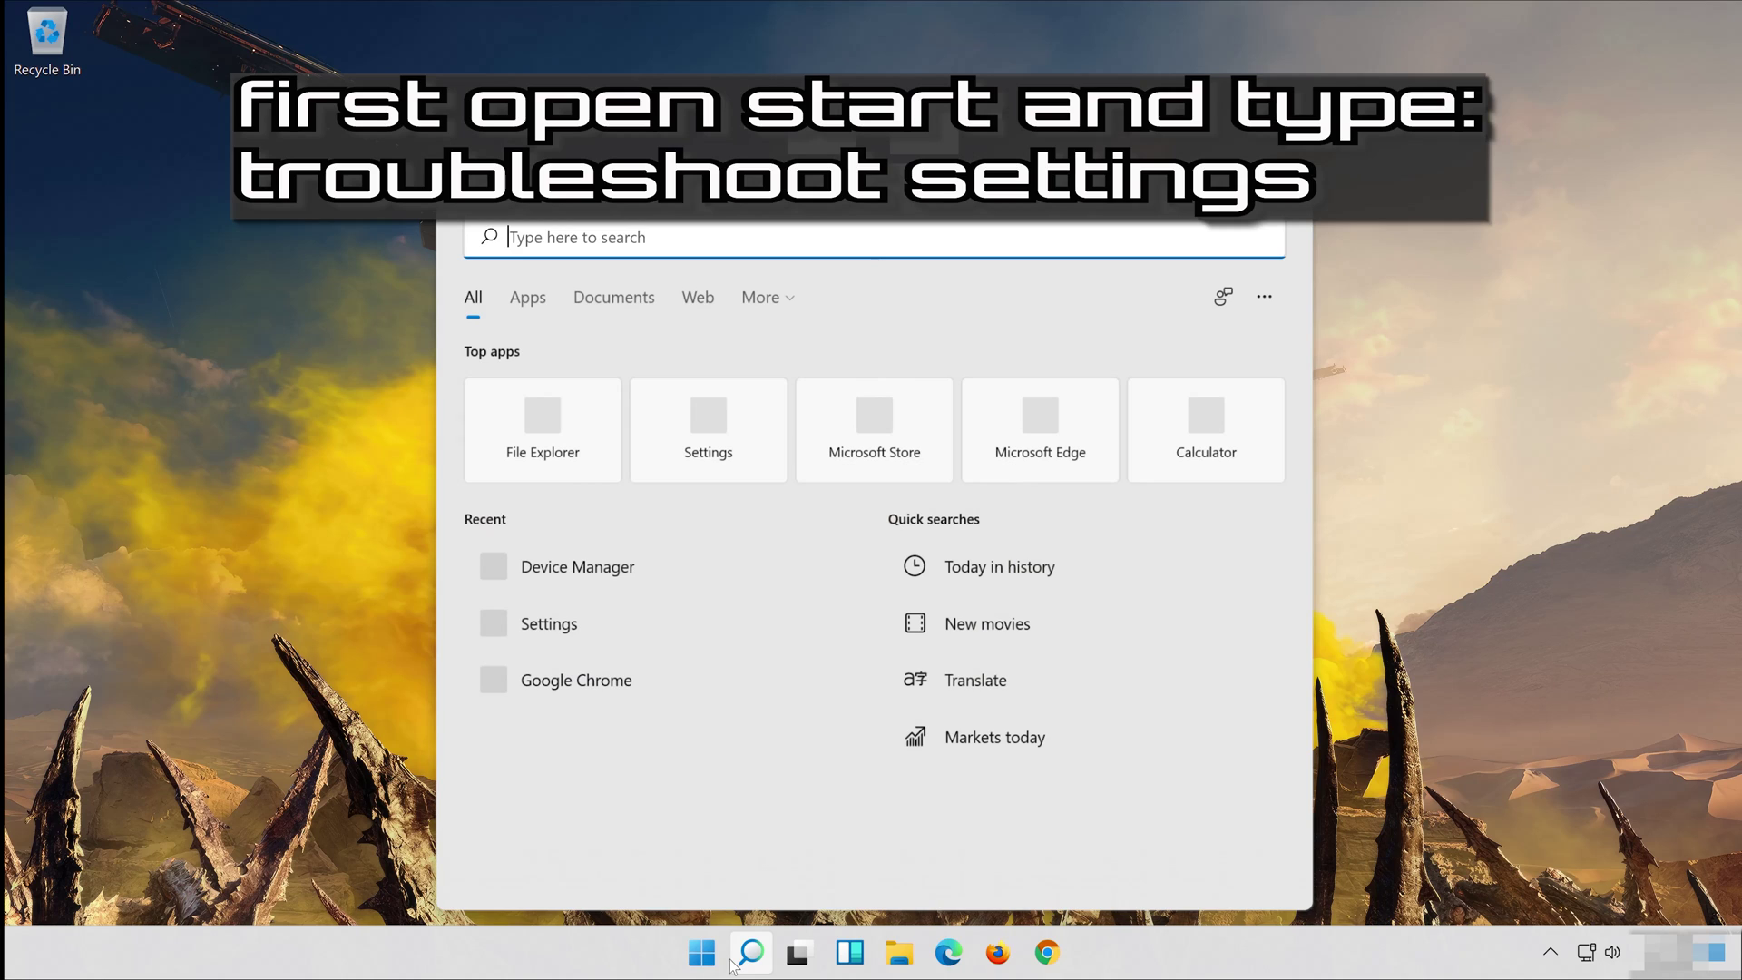
{"action": "type", "text": "troubl"}
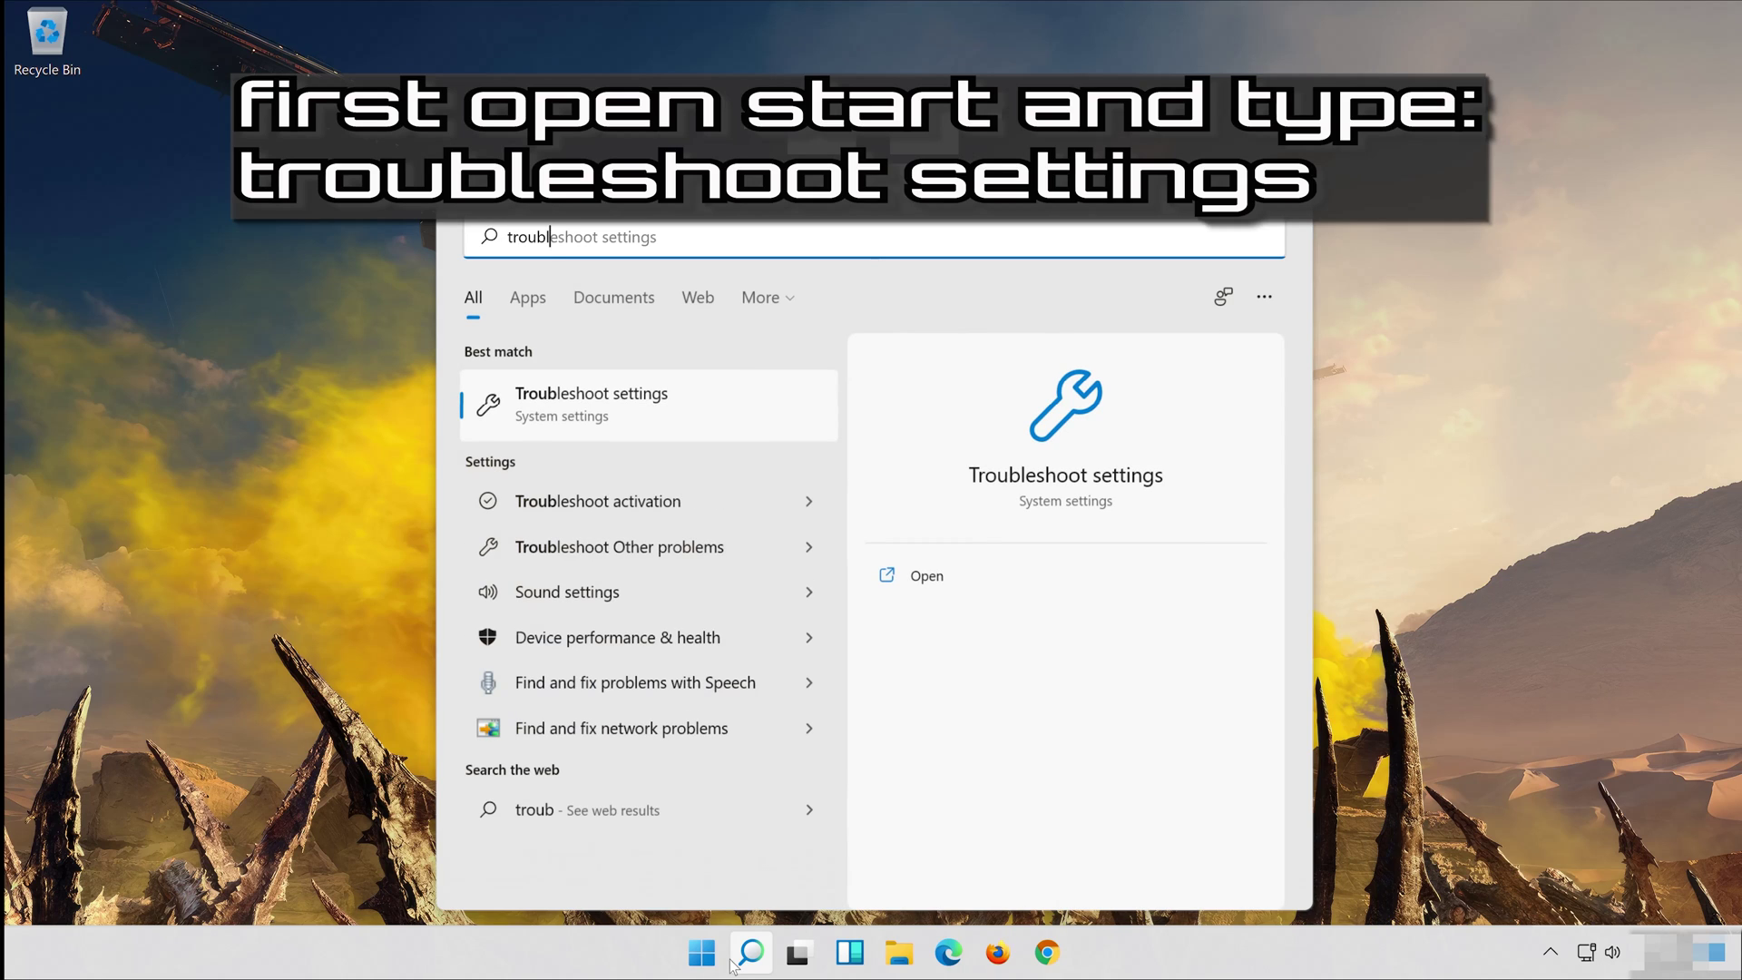
{"action": "type", "text": "eshoot set"}
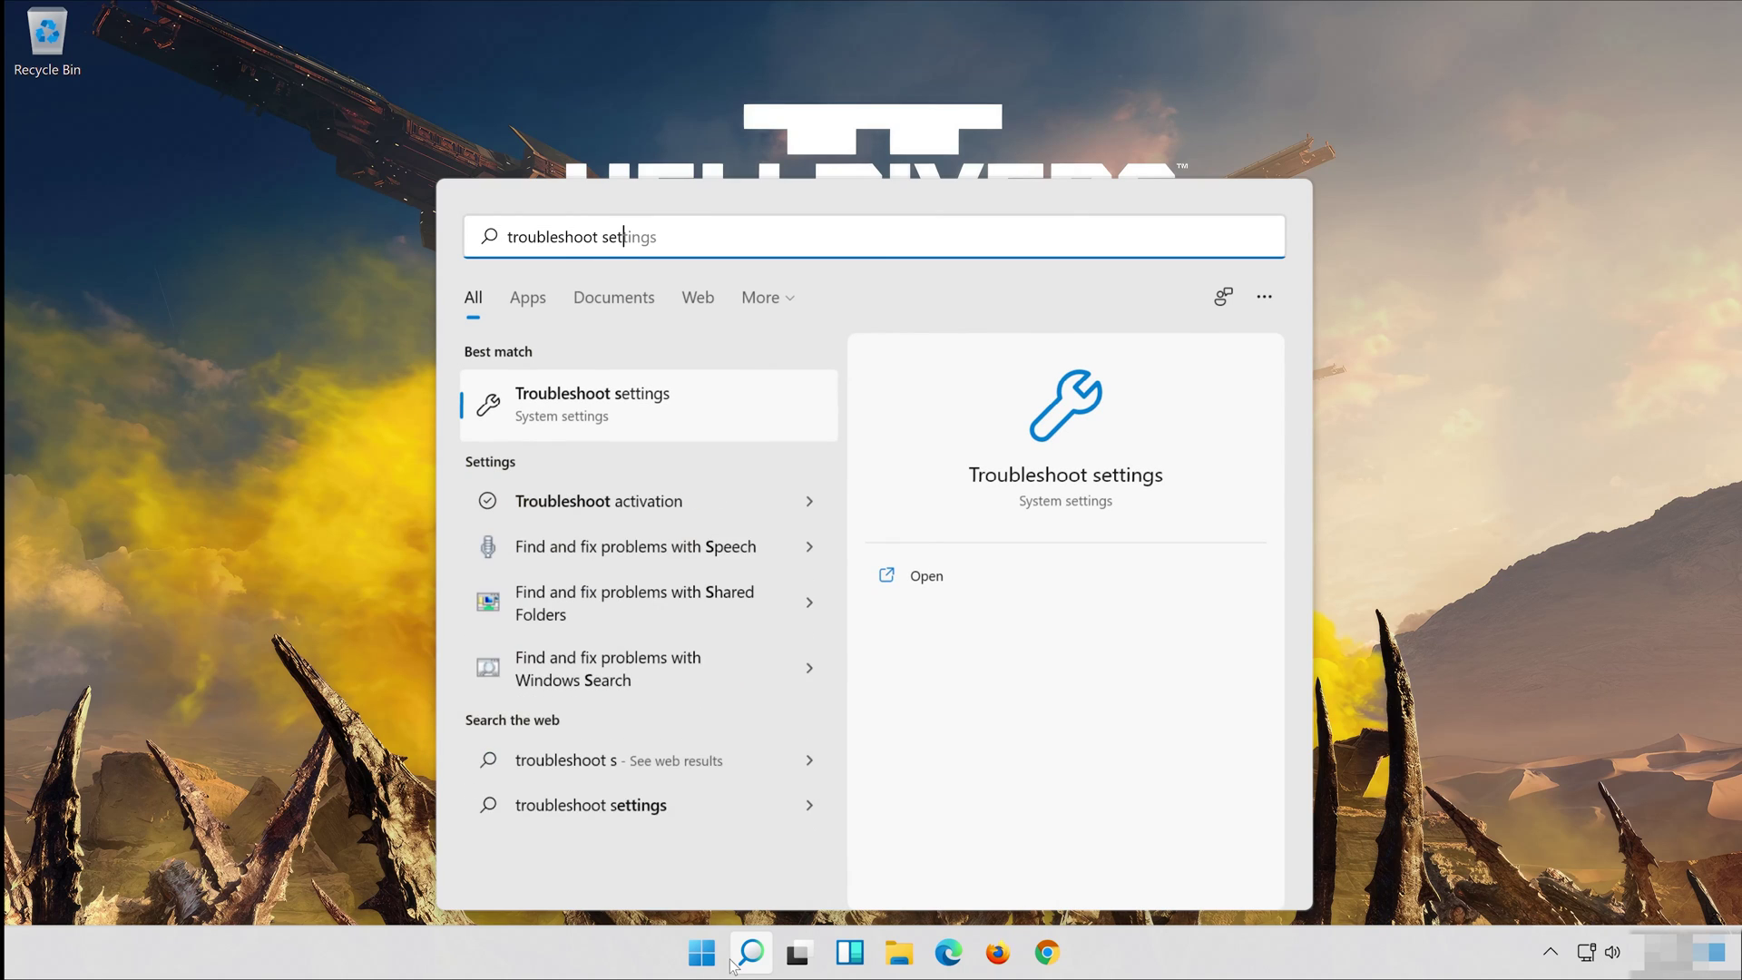
{"action": "type", "text": "tings"}
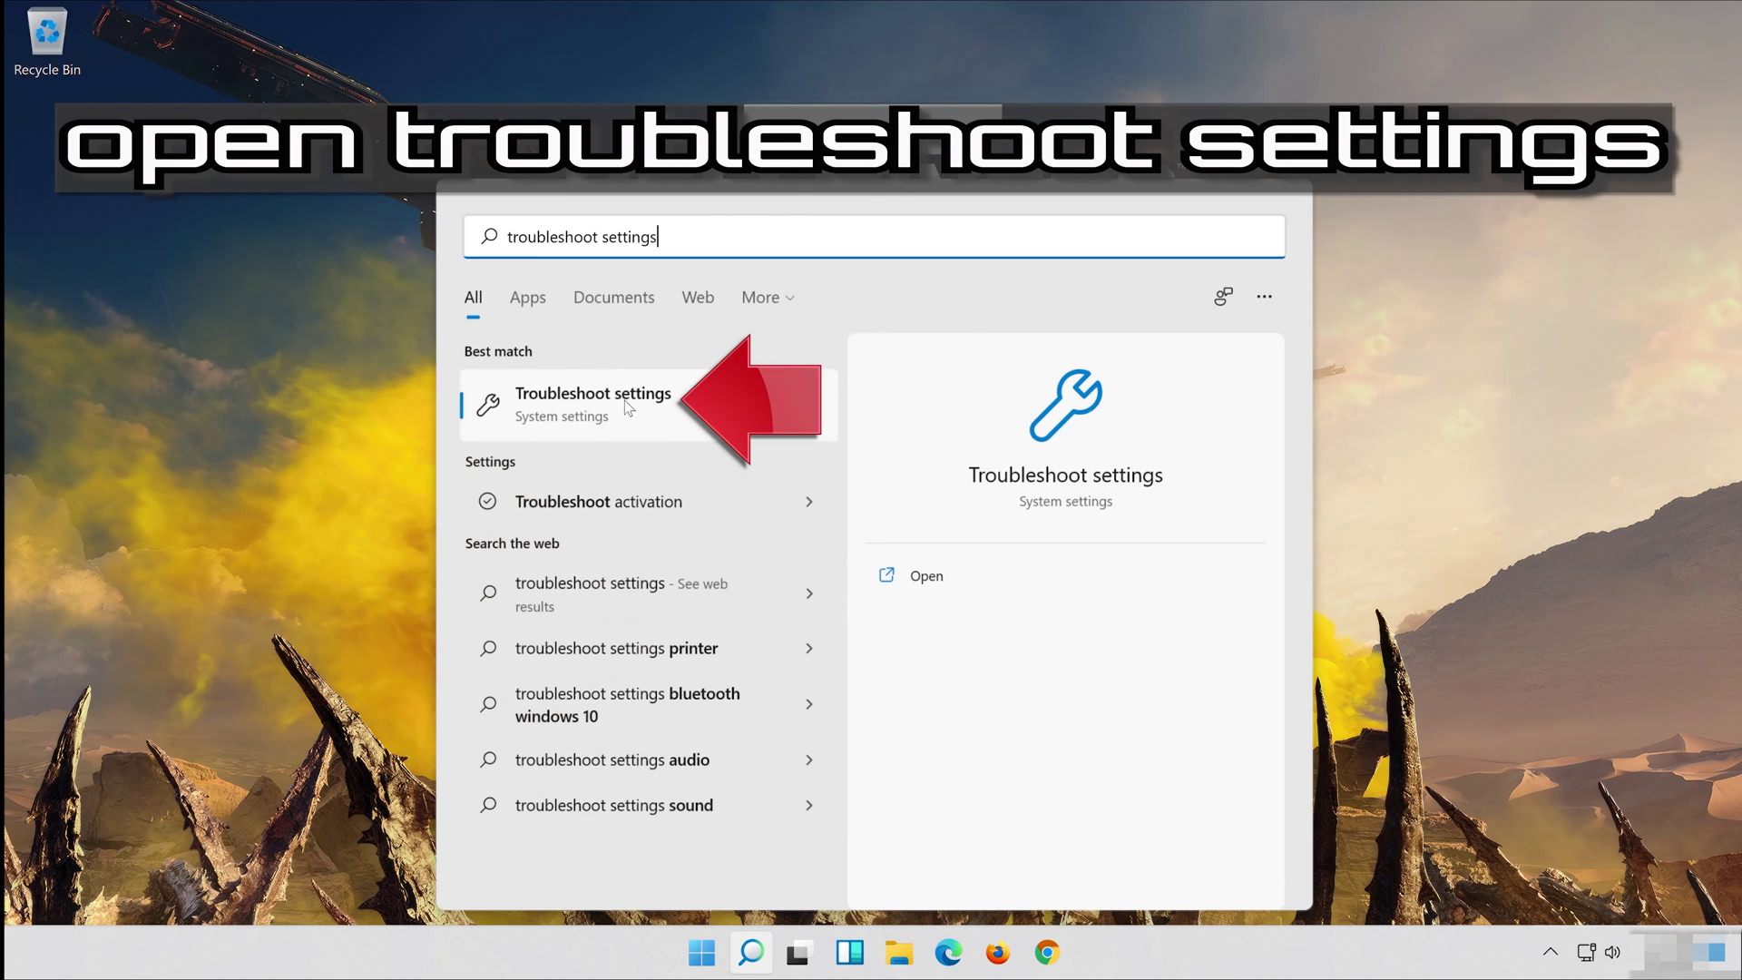
{"action": "left_click", "coordinate": [648, 411]}
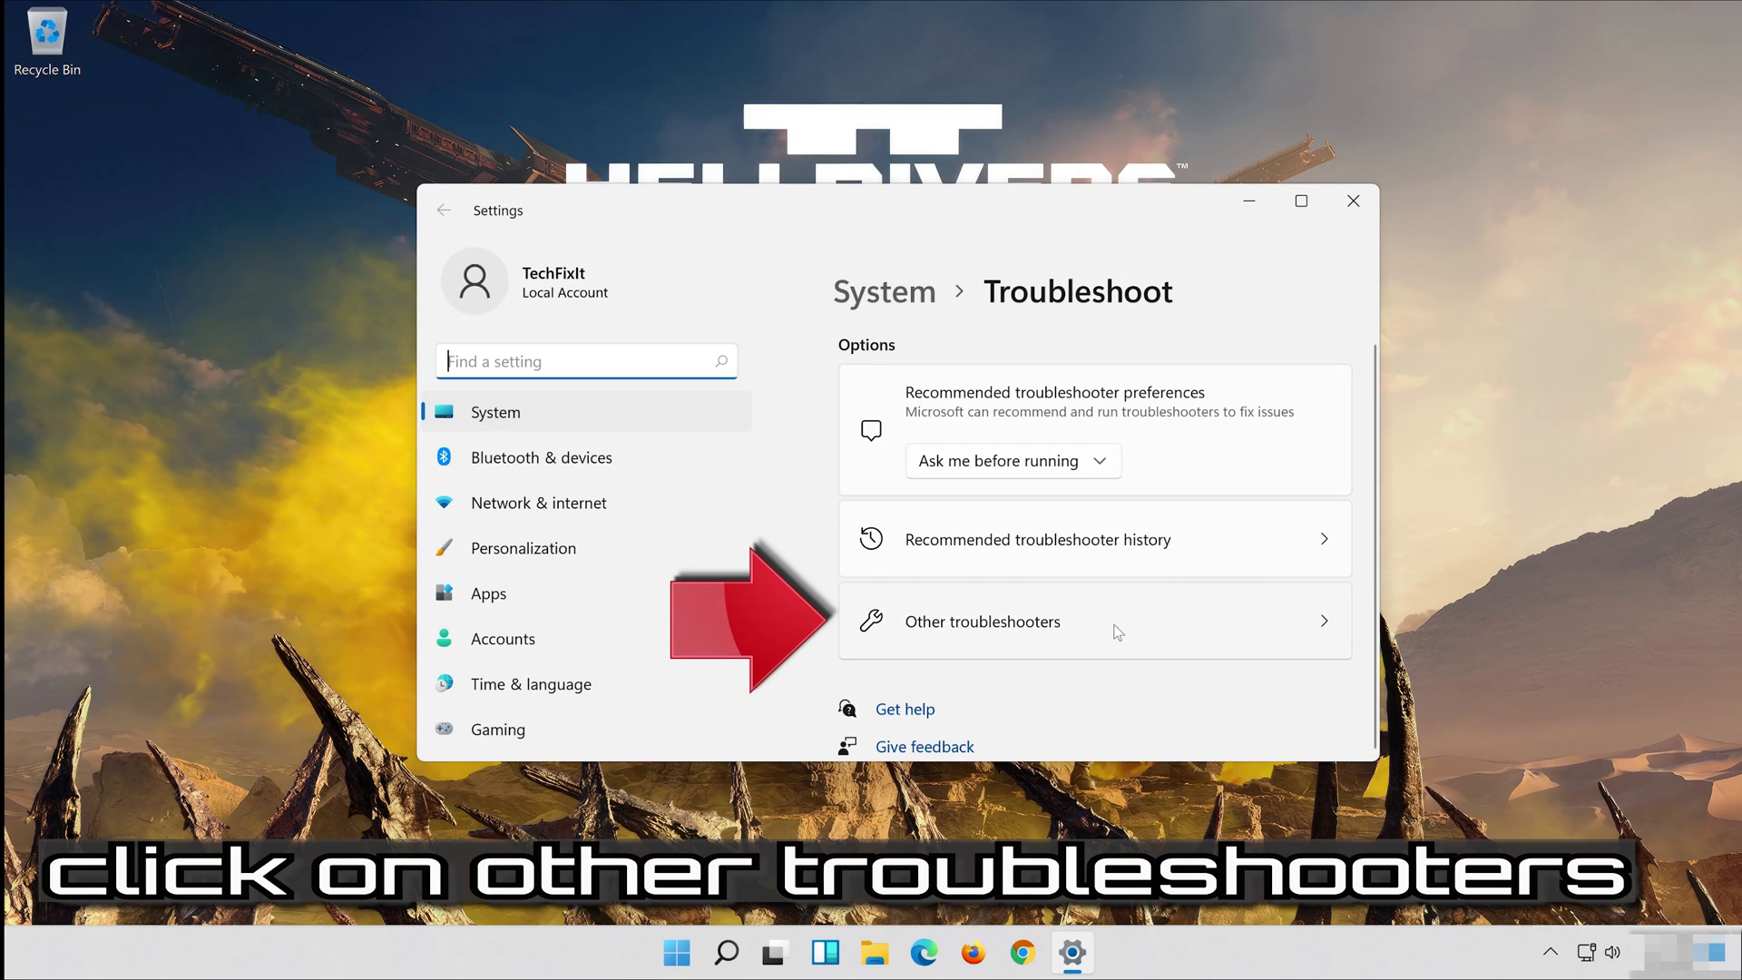
- Run the Recording Audio troubleshooter from the other troubleshooters
{"action": "left_click", "coordinate": [1322, 623]}
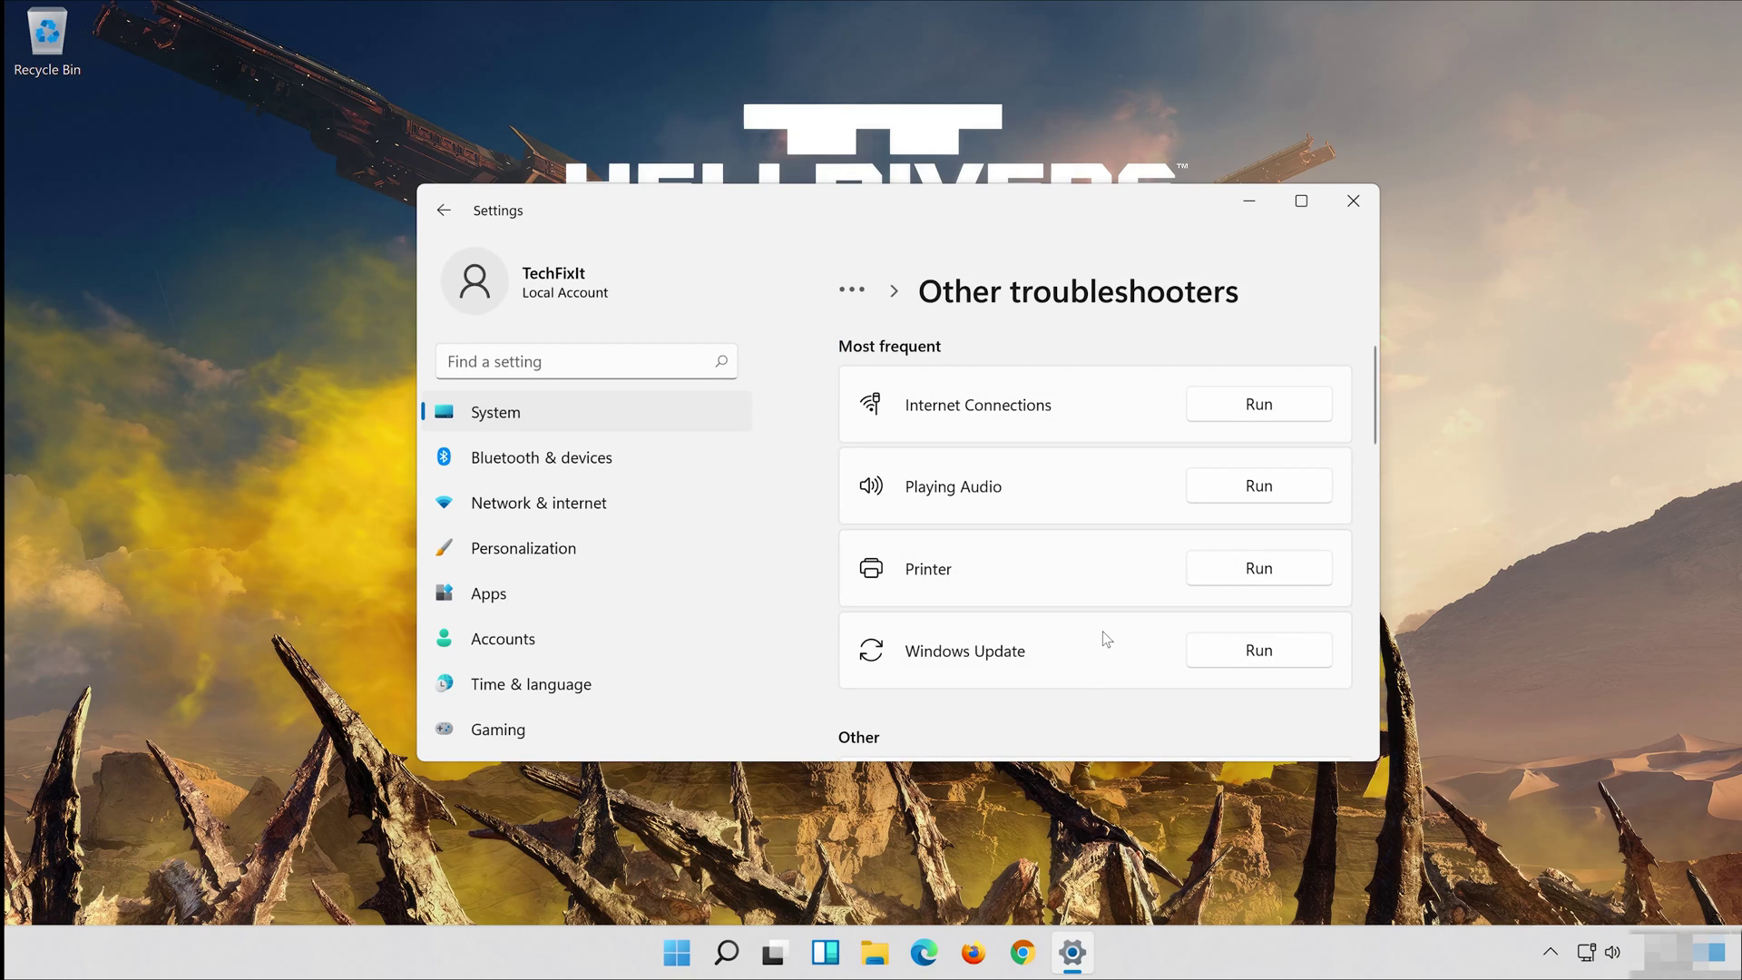
{"action": "scroll", "coordinate": [1102, 632], "scroll_direction": "down", "scroll_amount": 7}
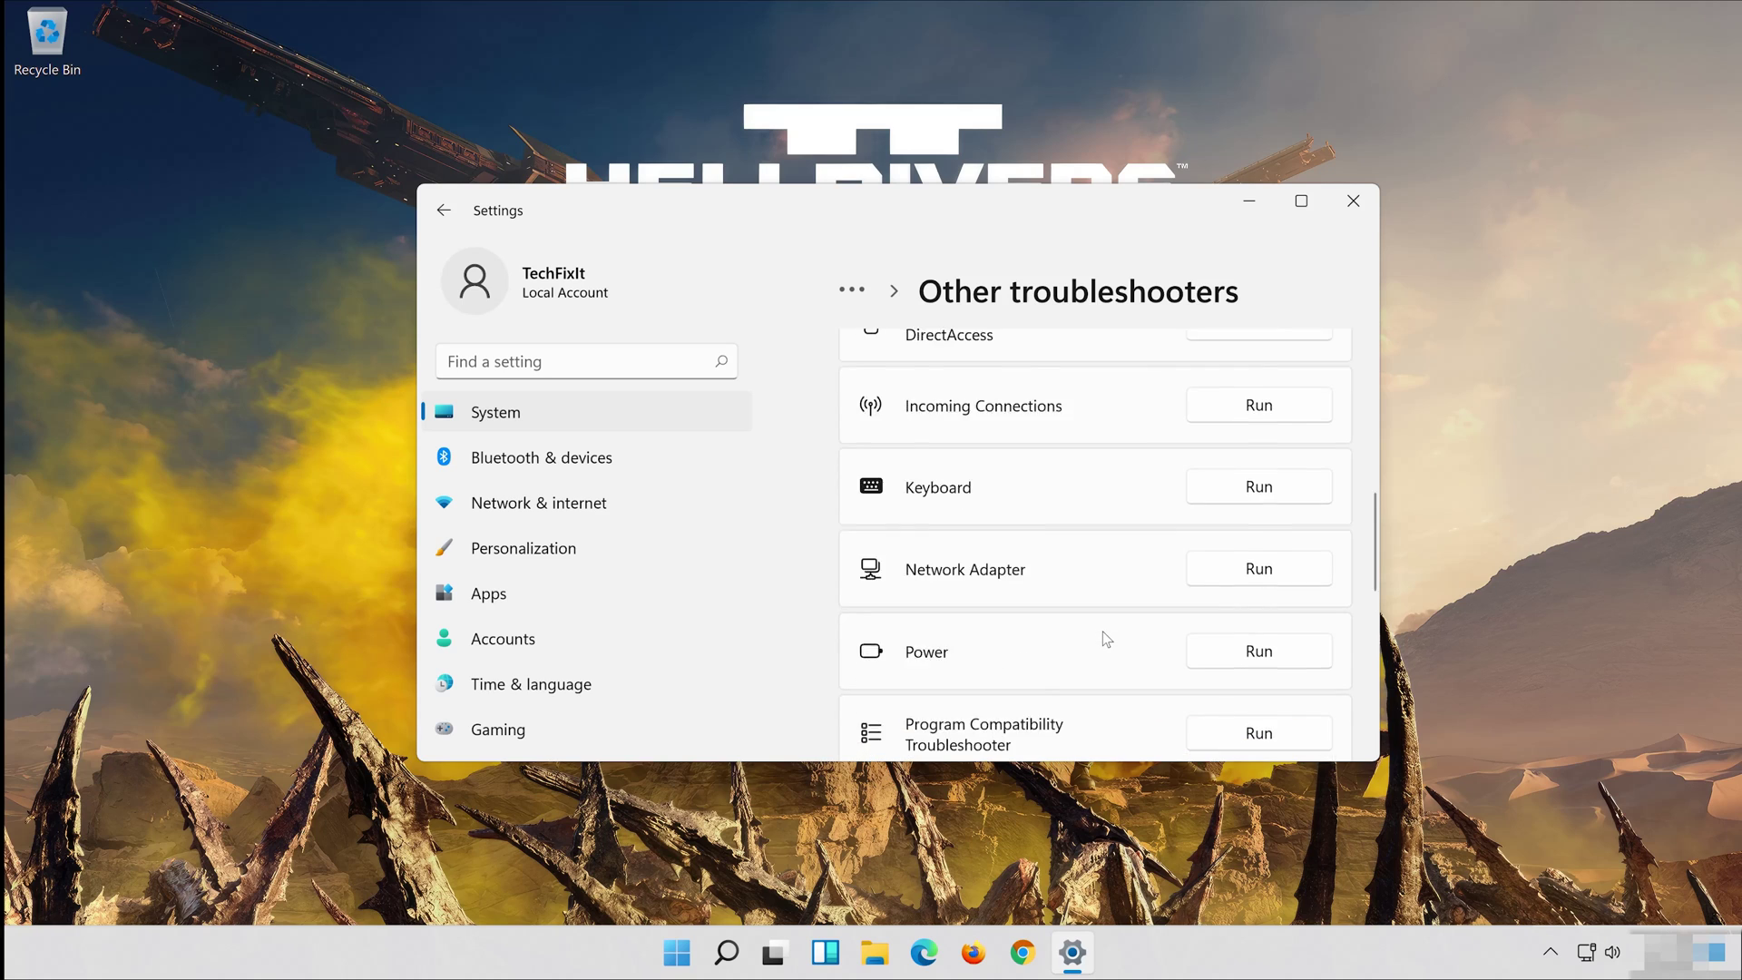
{"action": "scroll", "coordinate": [1102, 635], "scroll_direction": "down", "scroll_amount": 5}
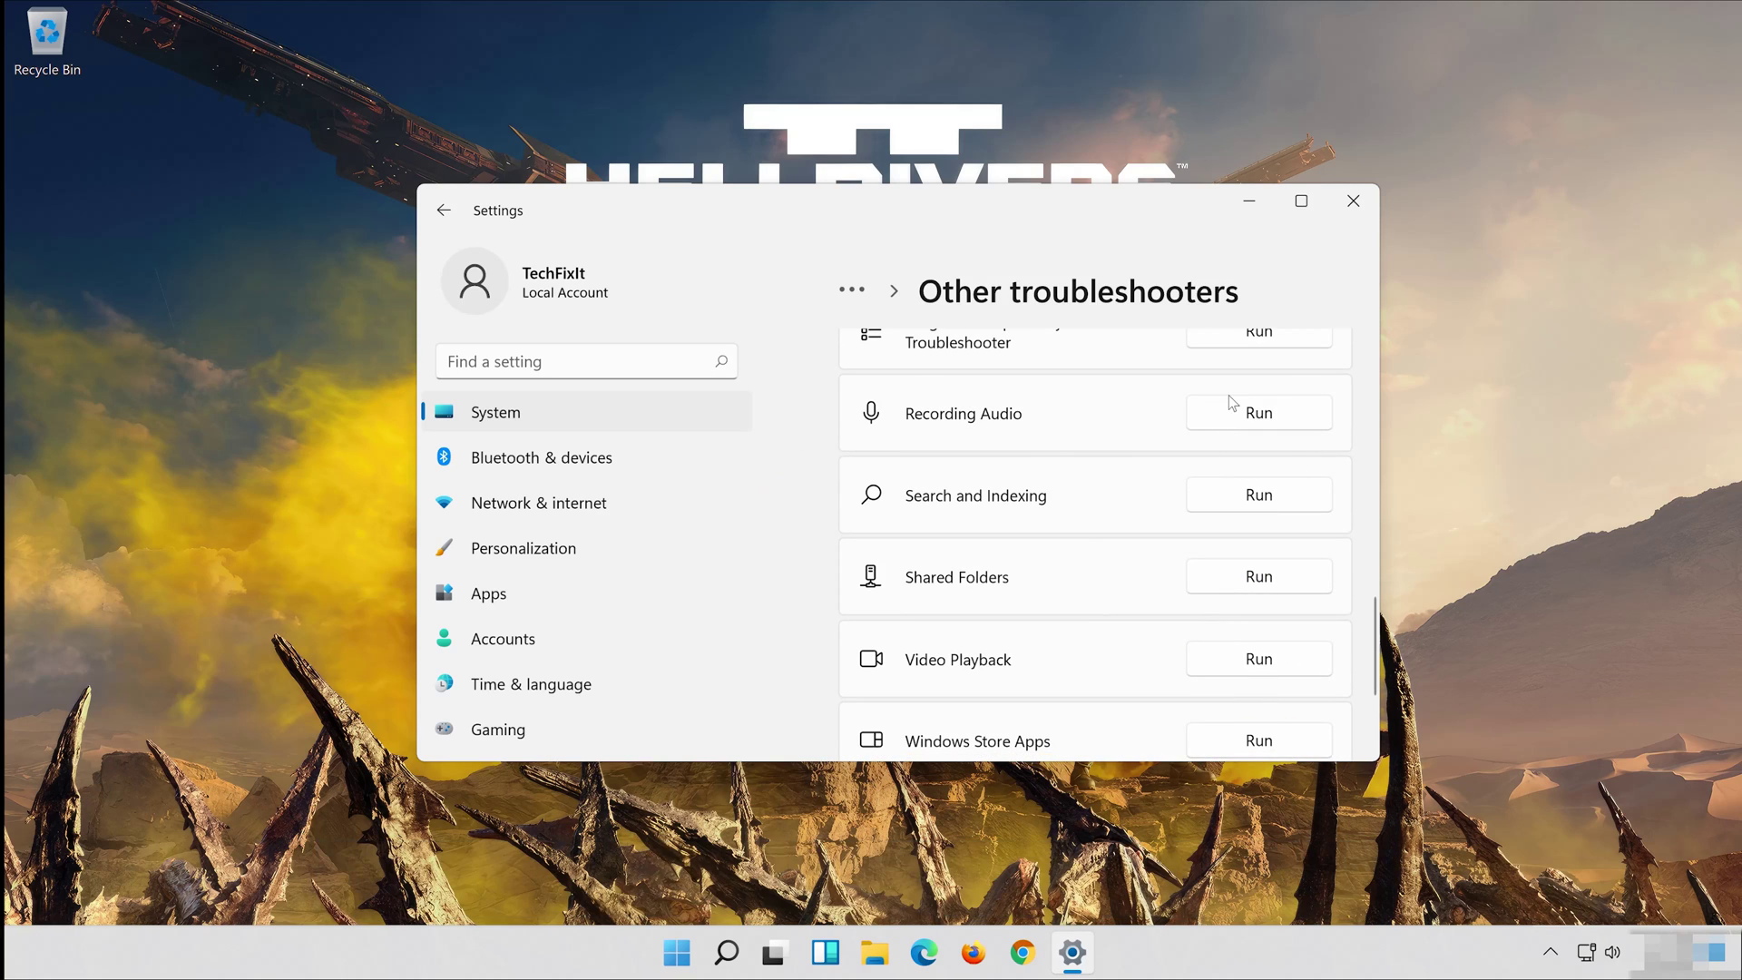
{"action": "left_click", "coordinate": [1275, 406]}
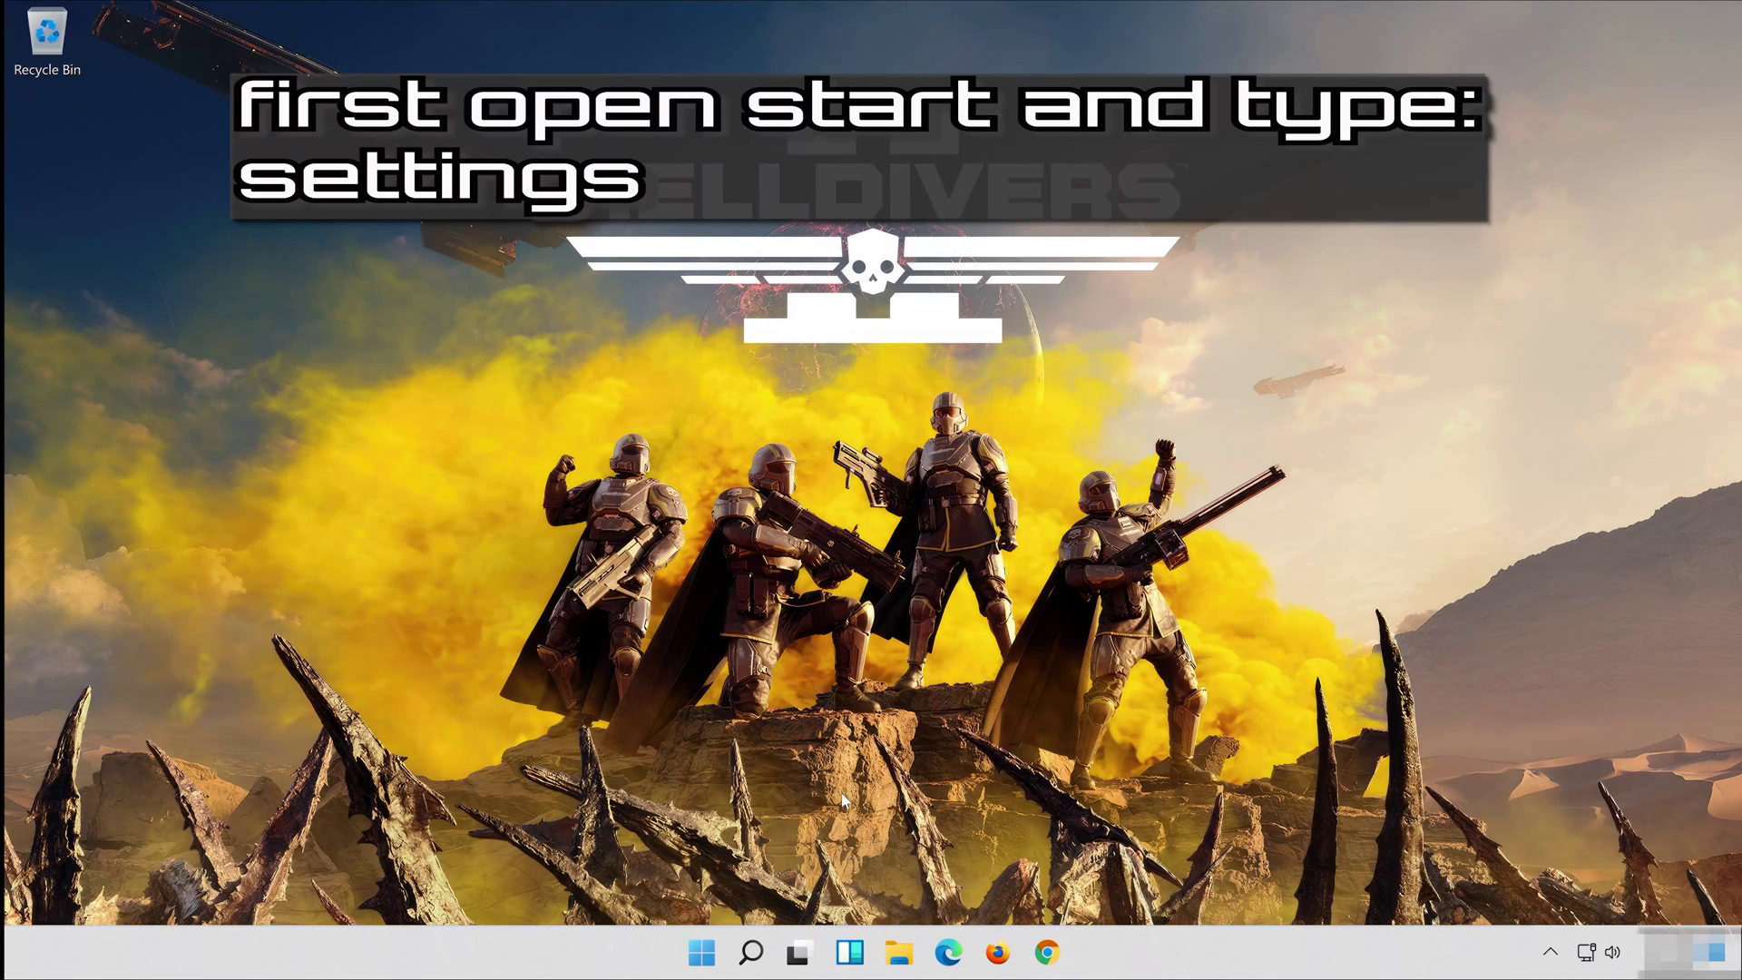
- Search Windows for "settings" and open the Settings app
{"action": "left_click", "coordinate": [752, 953]}
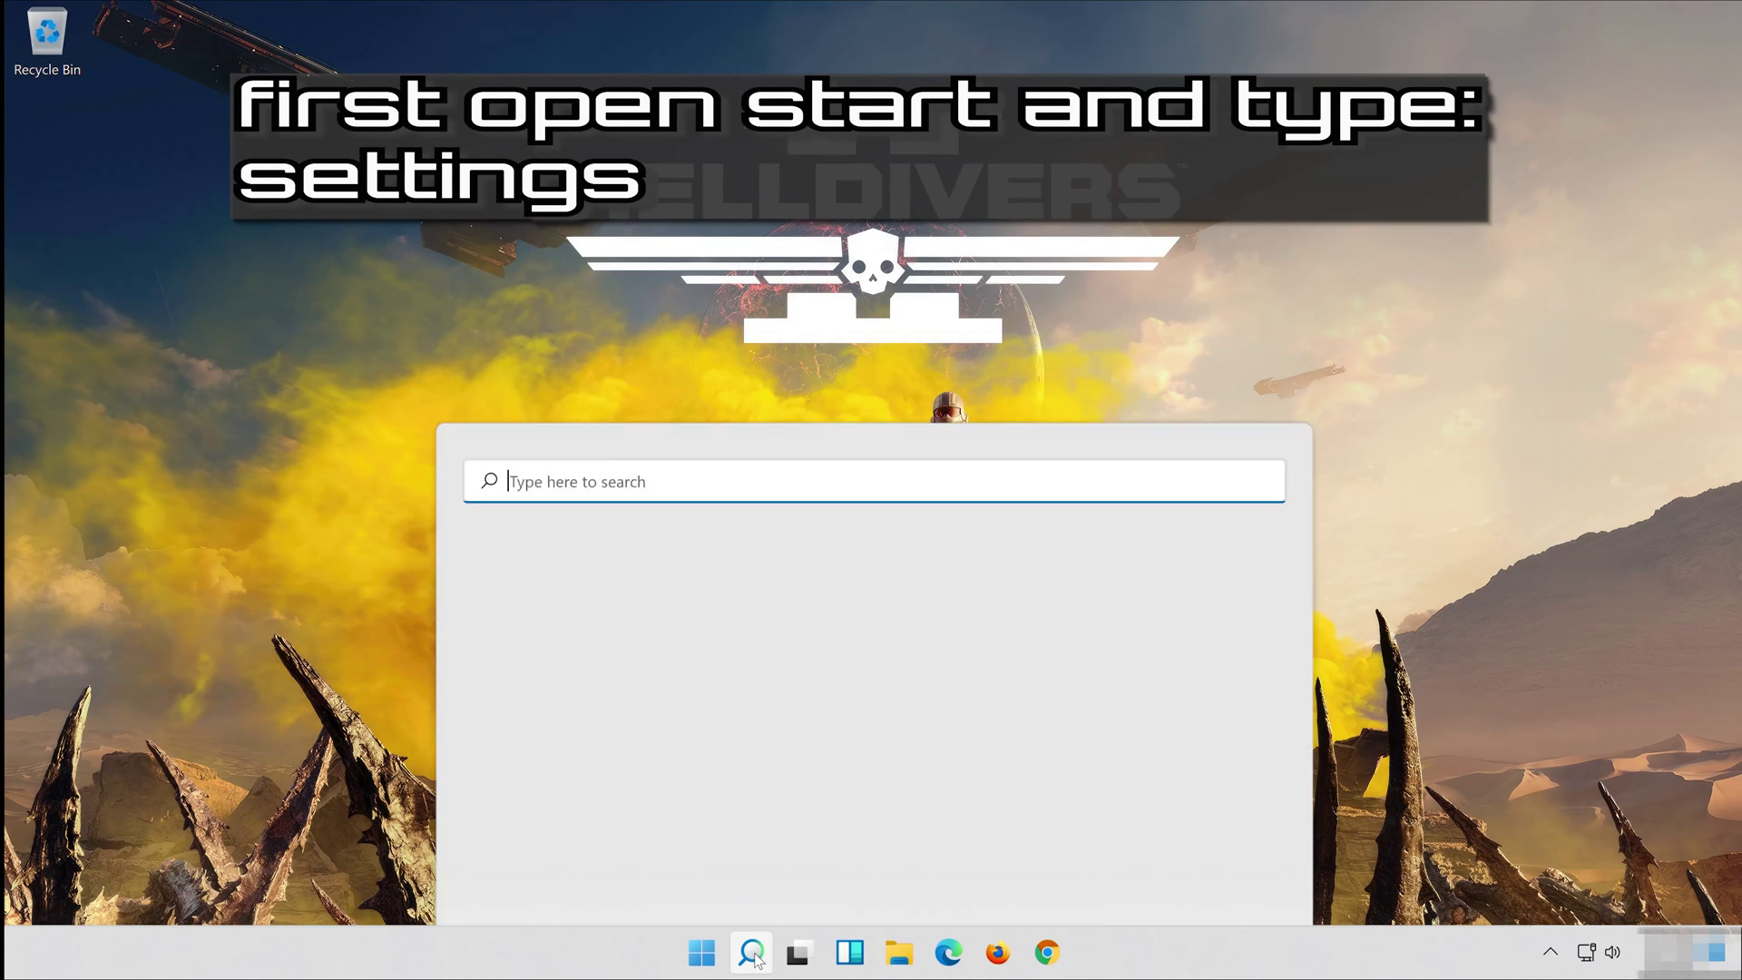
{"action": "type", "text": "settings"}
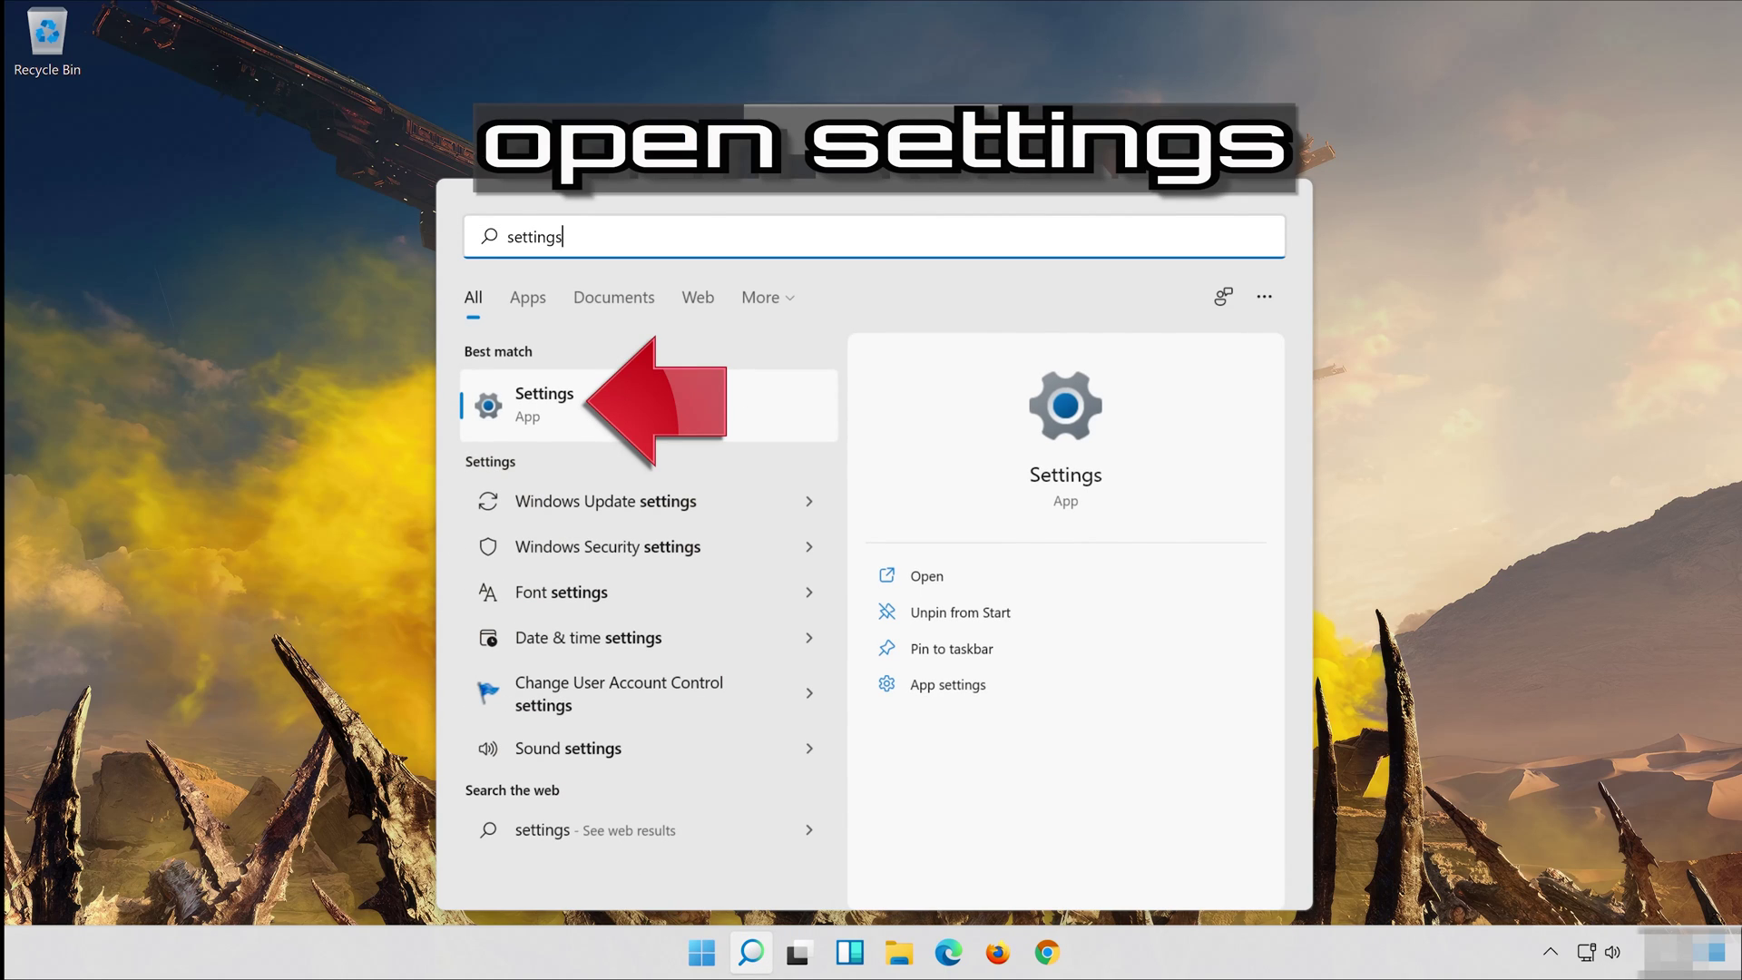
{"action": "left_click", "coordinate": [661, 410]}
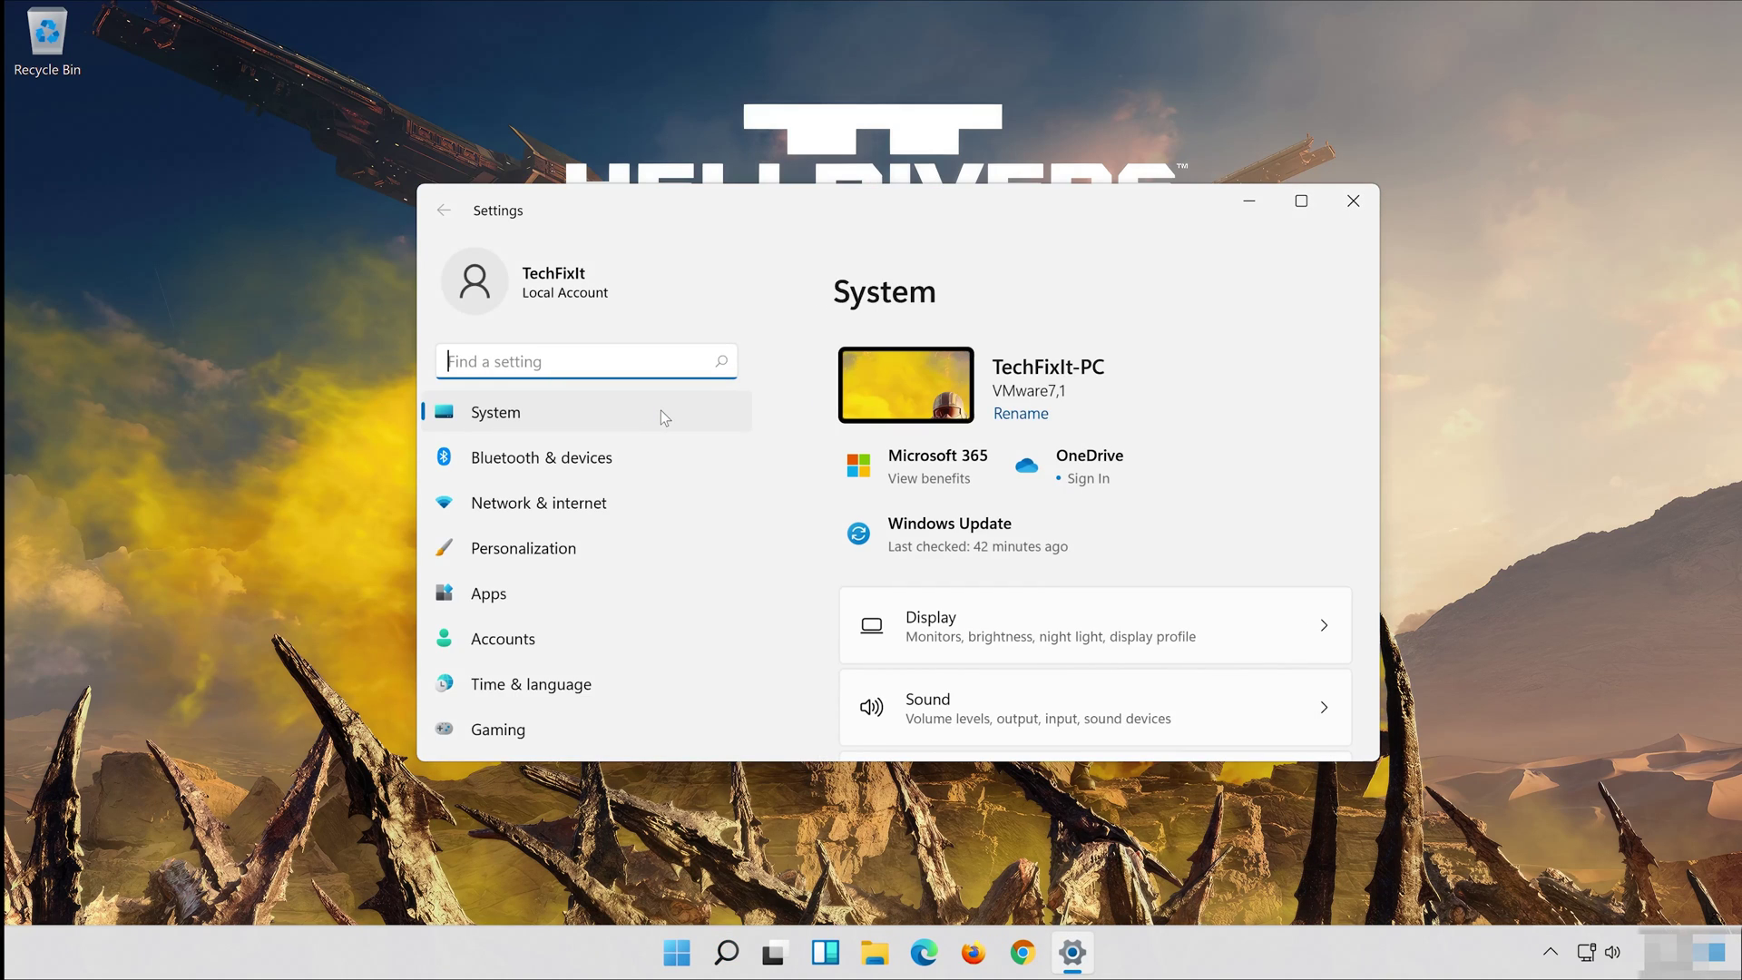
- Open the Microphone permissions page under Privacy & security
{"action": "scroll", "coordinate": [619, 542], "scroll_direction": "down", "scroll_amount": 3}
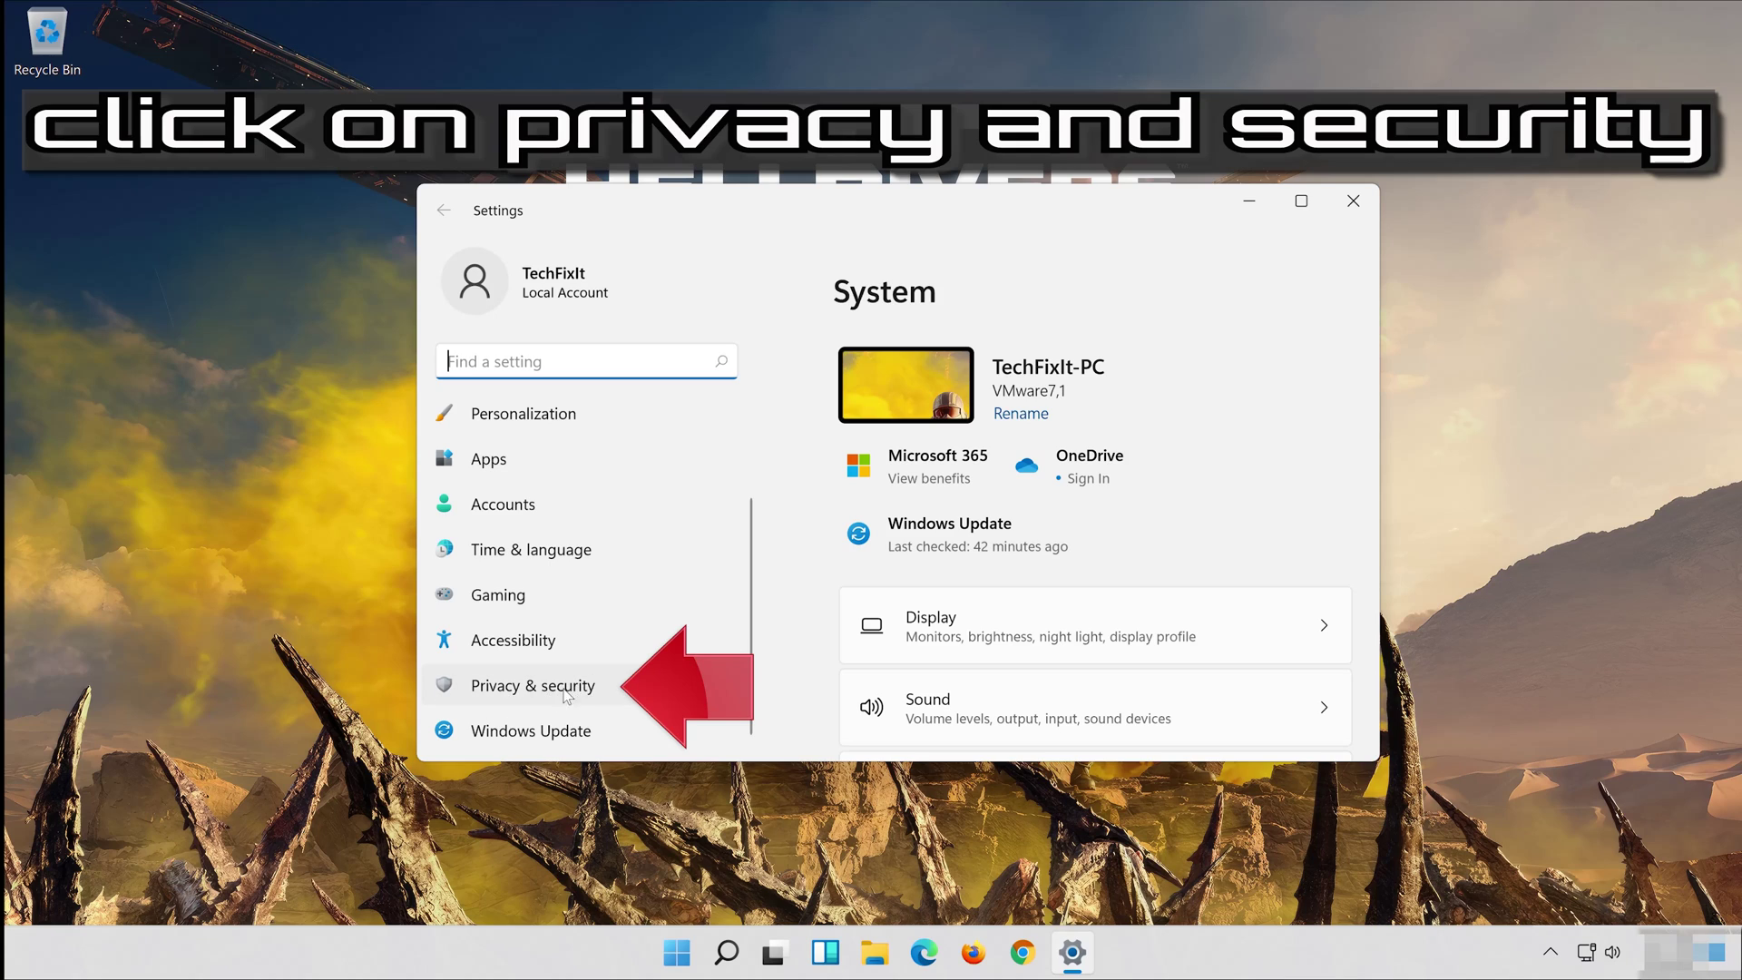
{"action": "left_click", "coordinate": [598, 686]}
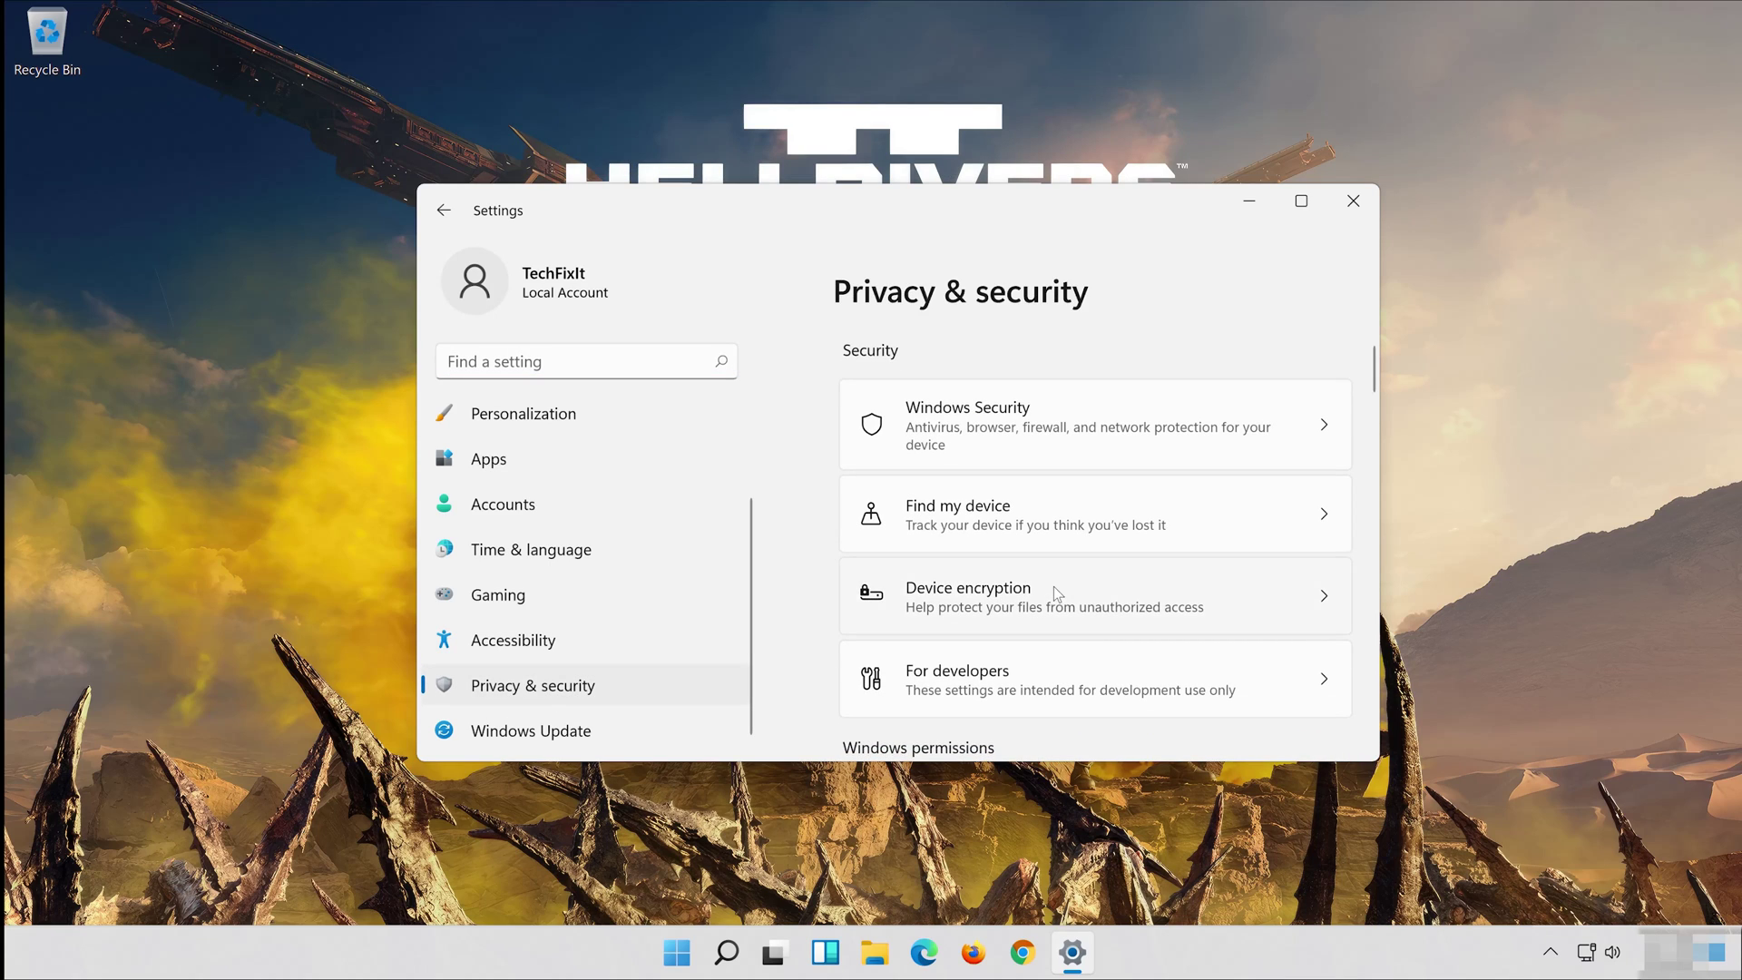
{"action": "scroll", "coordinate": [1054, 586], "scroll_direction": "down", "scroll_amount": 4}
{"action": "scroll", "coordinate": [1054, 586], "scroll_direction": "down", "scroll_amount": 8}
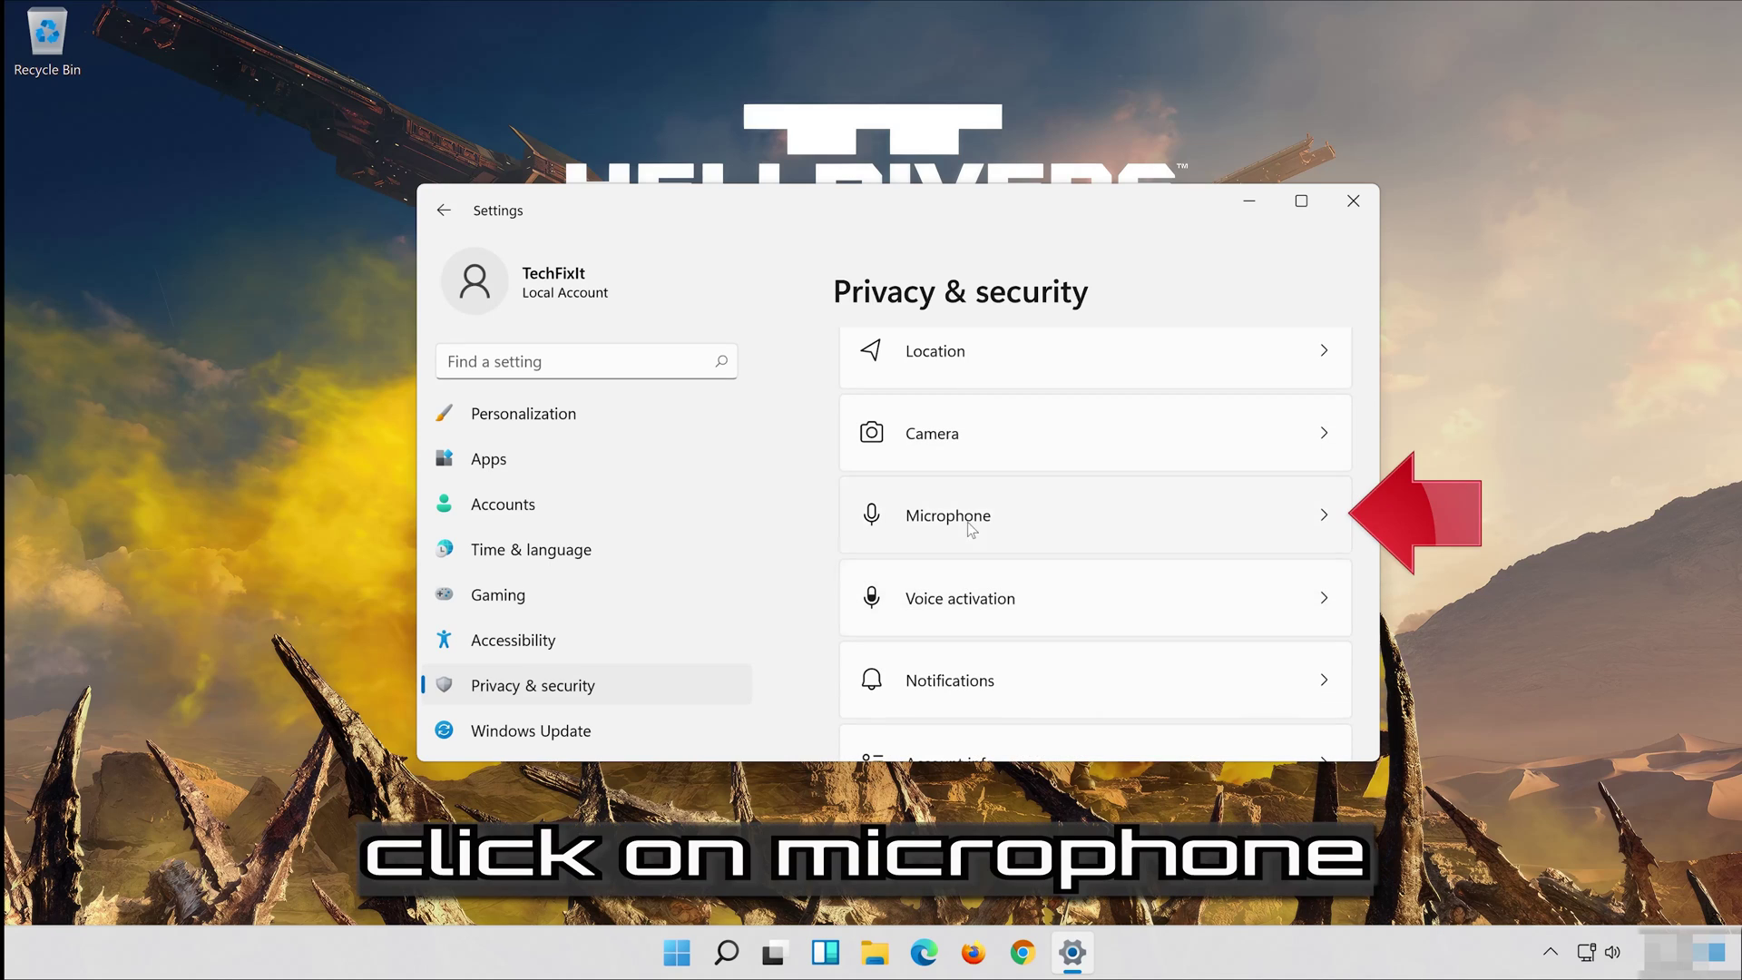
{"action": "left_click", "coordinate": [1125, 527]}
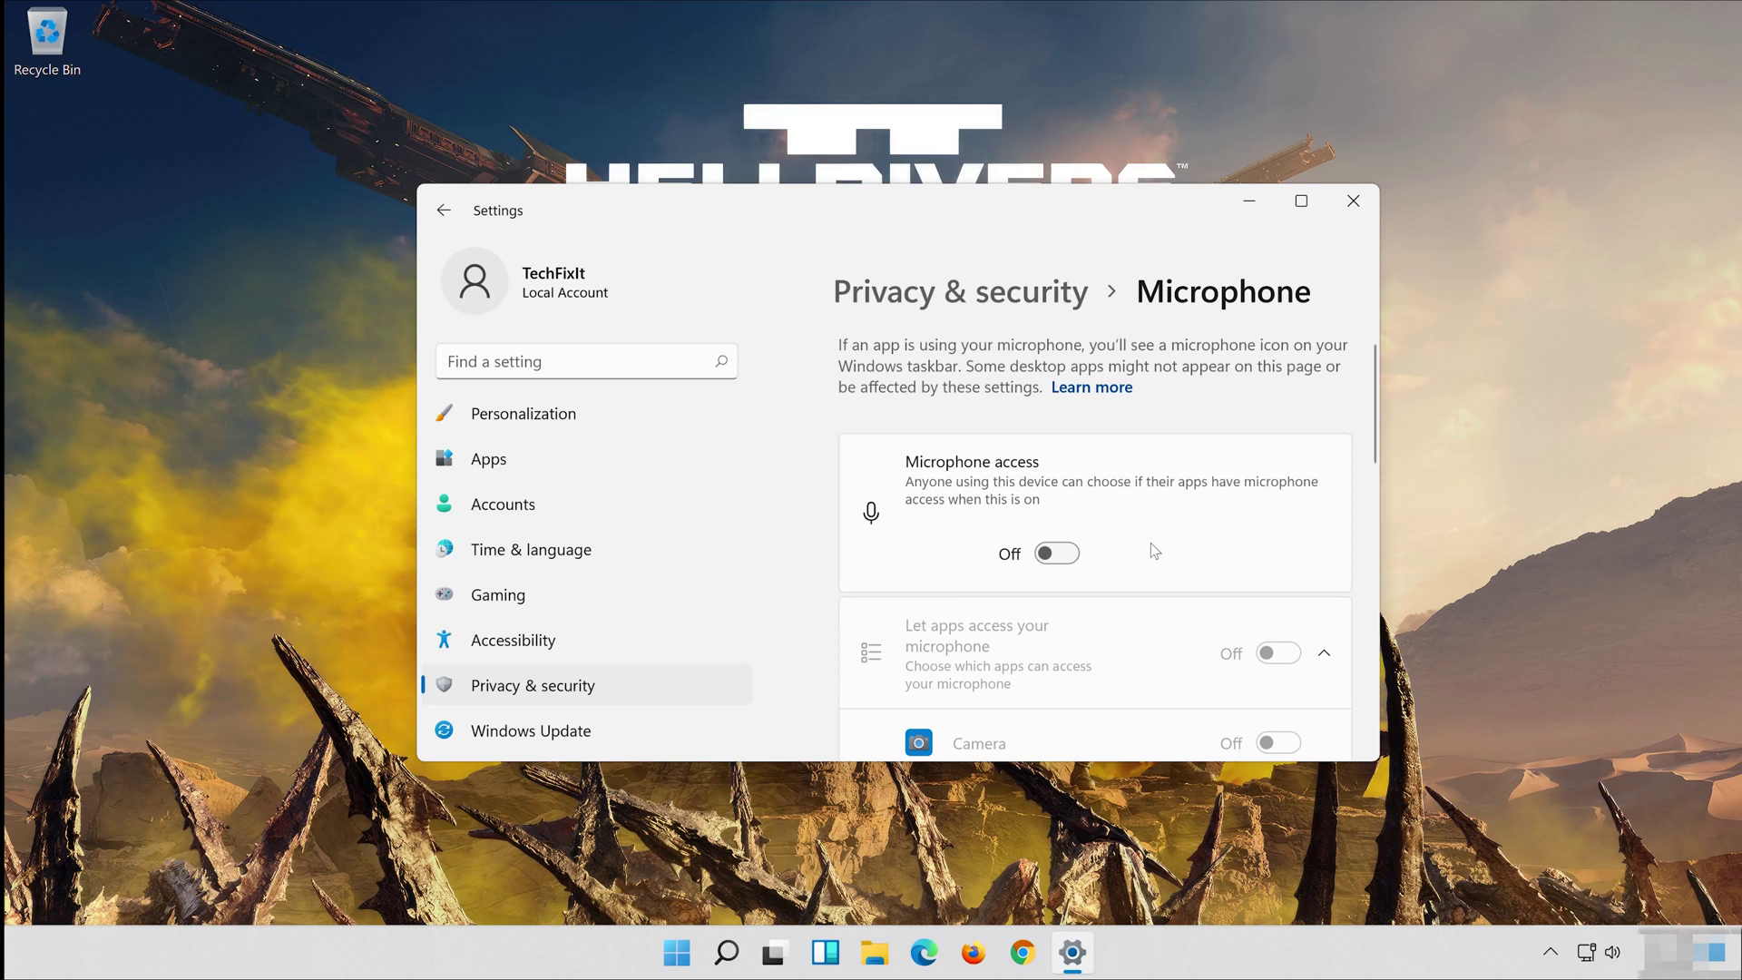
- Turn on Microphone access and allow apps to access the microphone
{"action": "left_click", "coordinate": [1069, 555]}
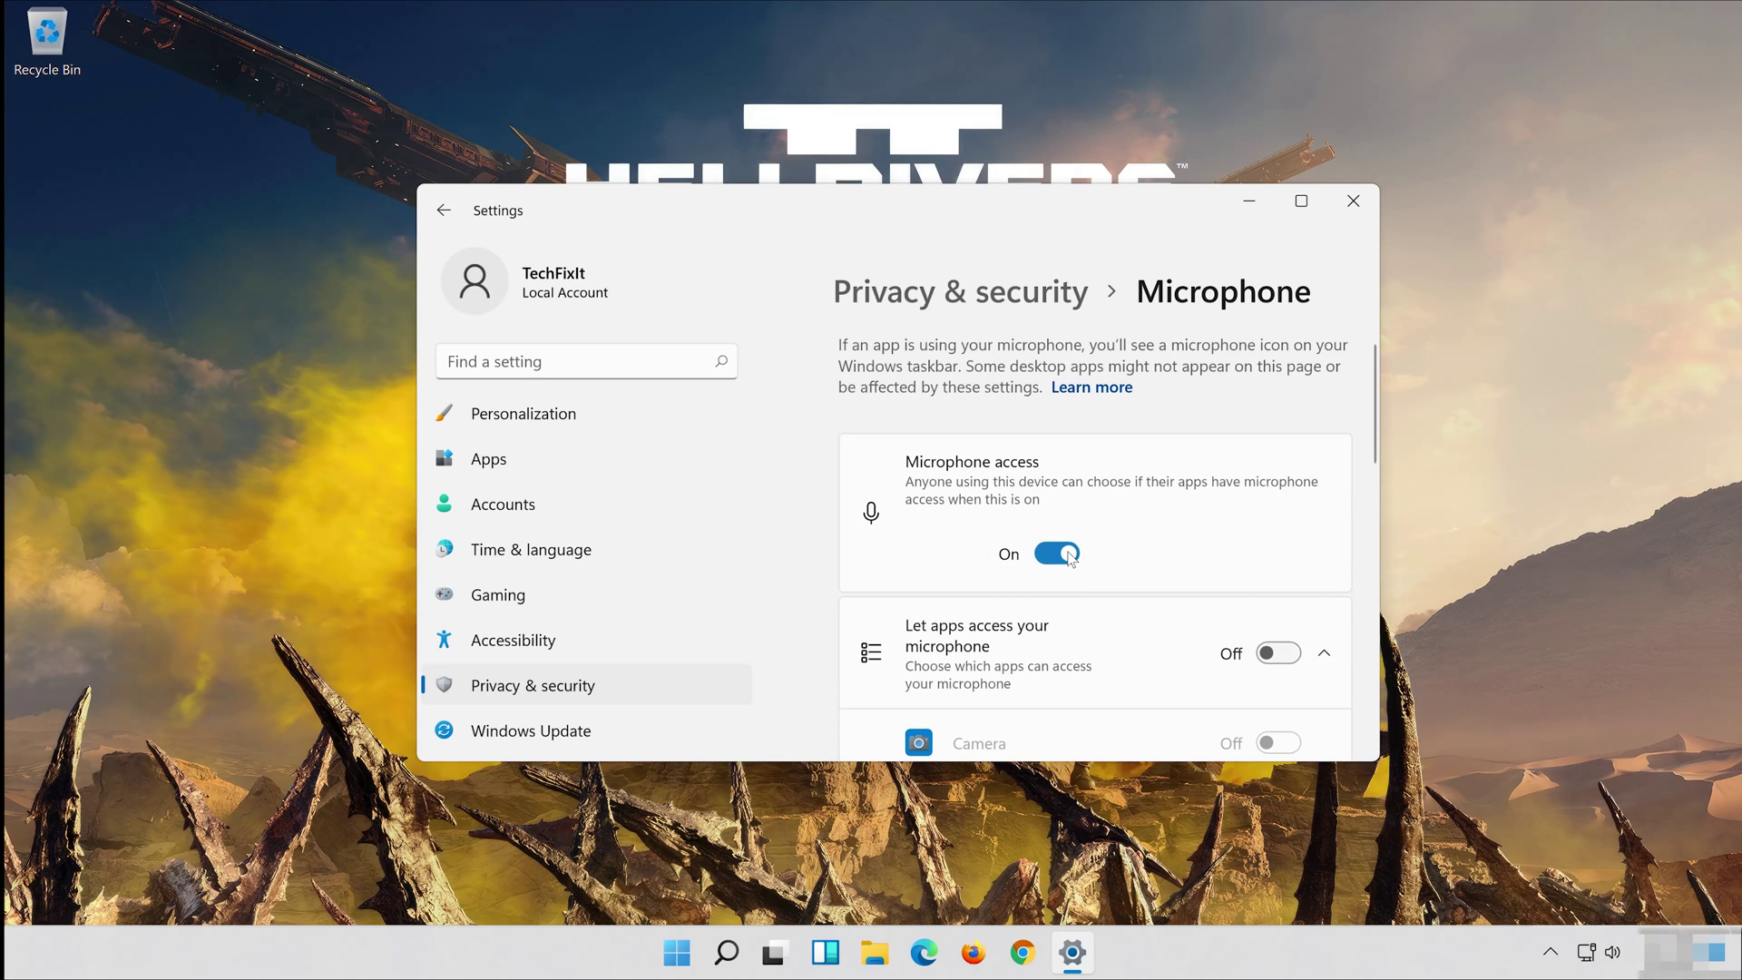
{"action": "scroll", "coordinate": [1212, 477], "scroll_direction": "down", "scroll_amount": 2}
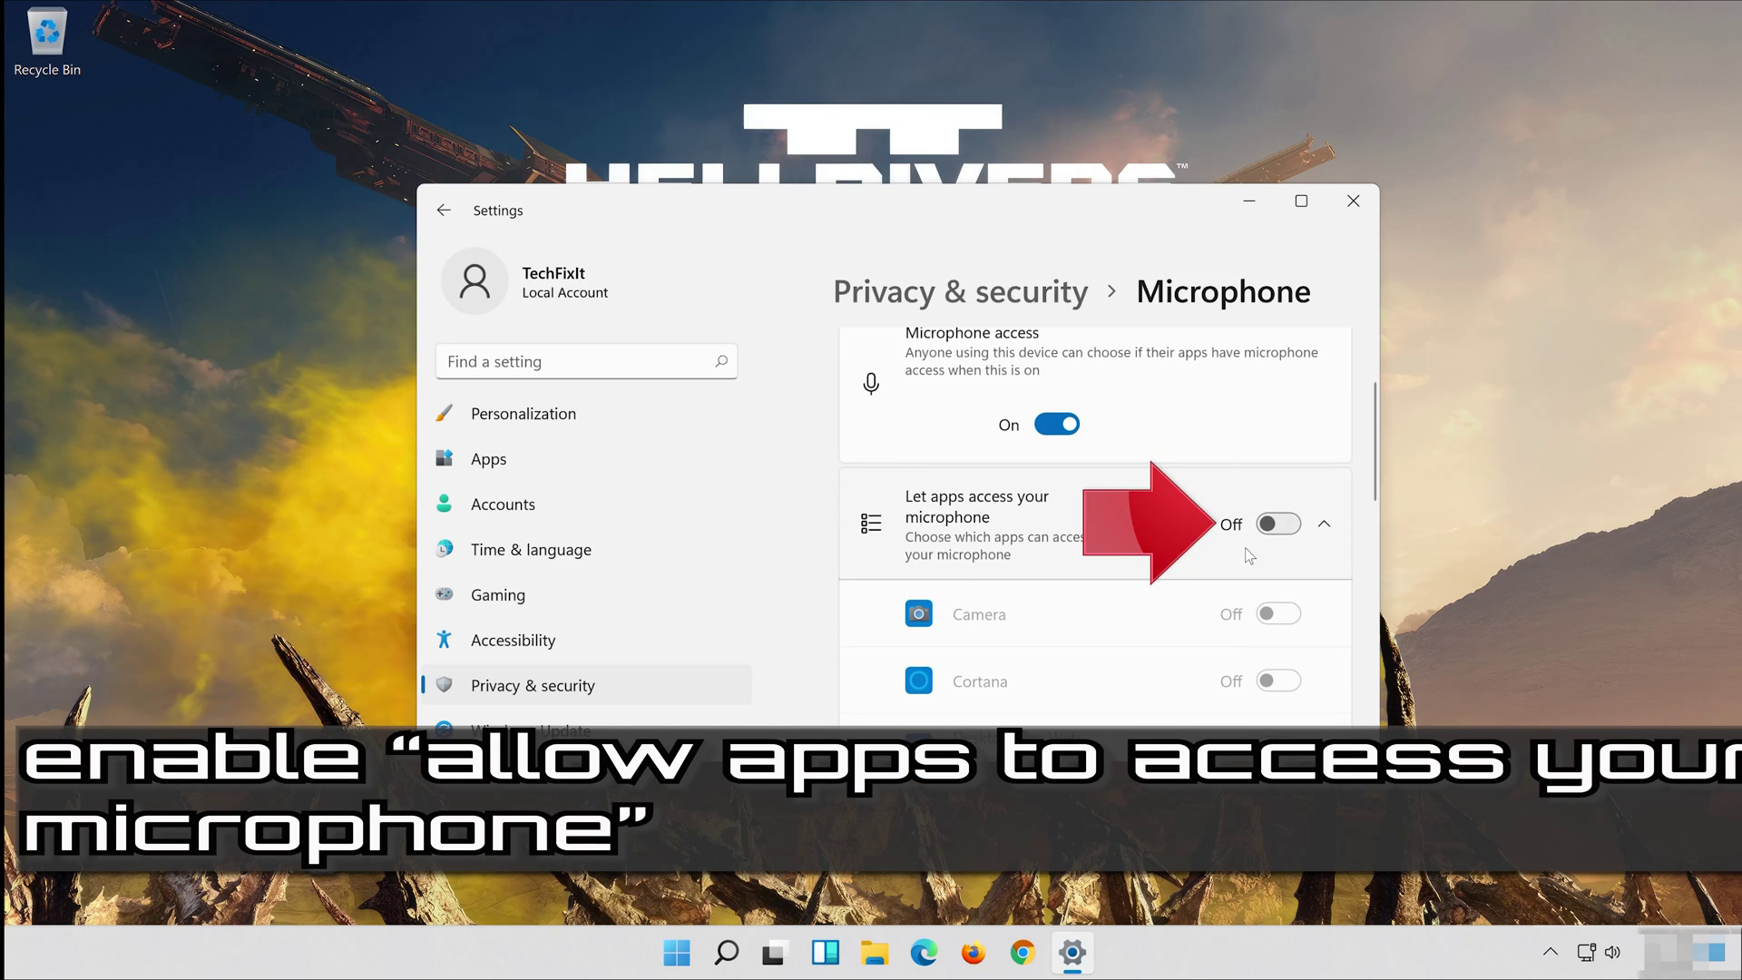
{"action": "left_click", "coordinate": [1296, 528]}
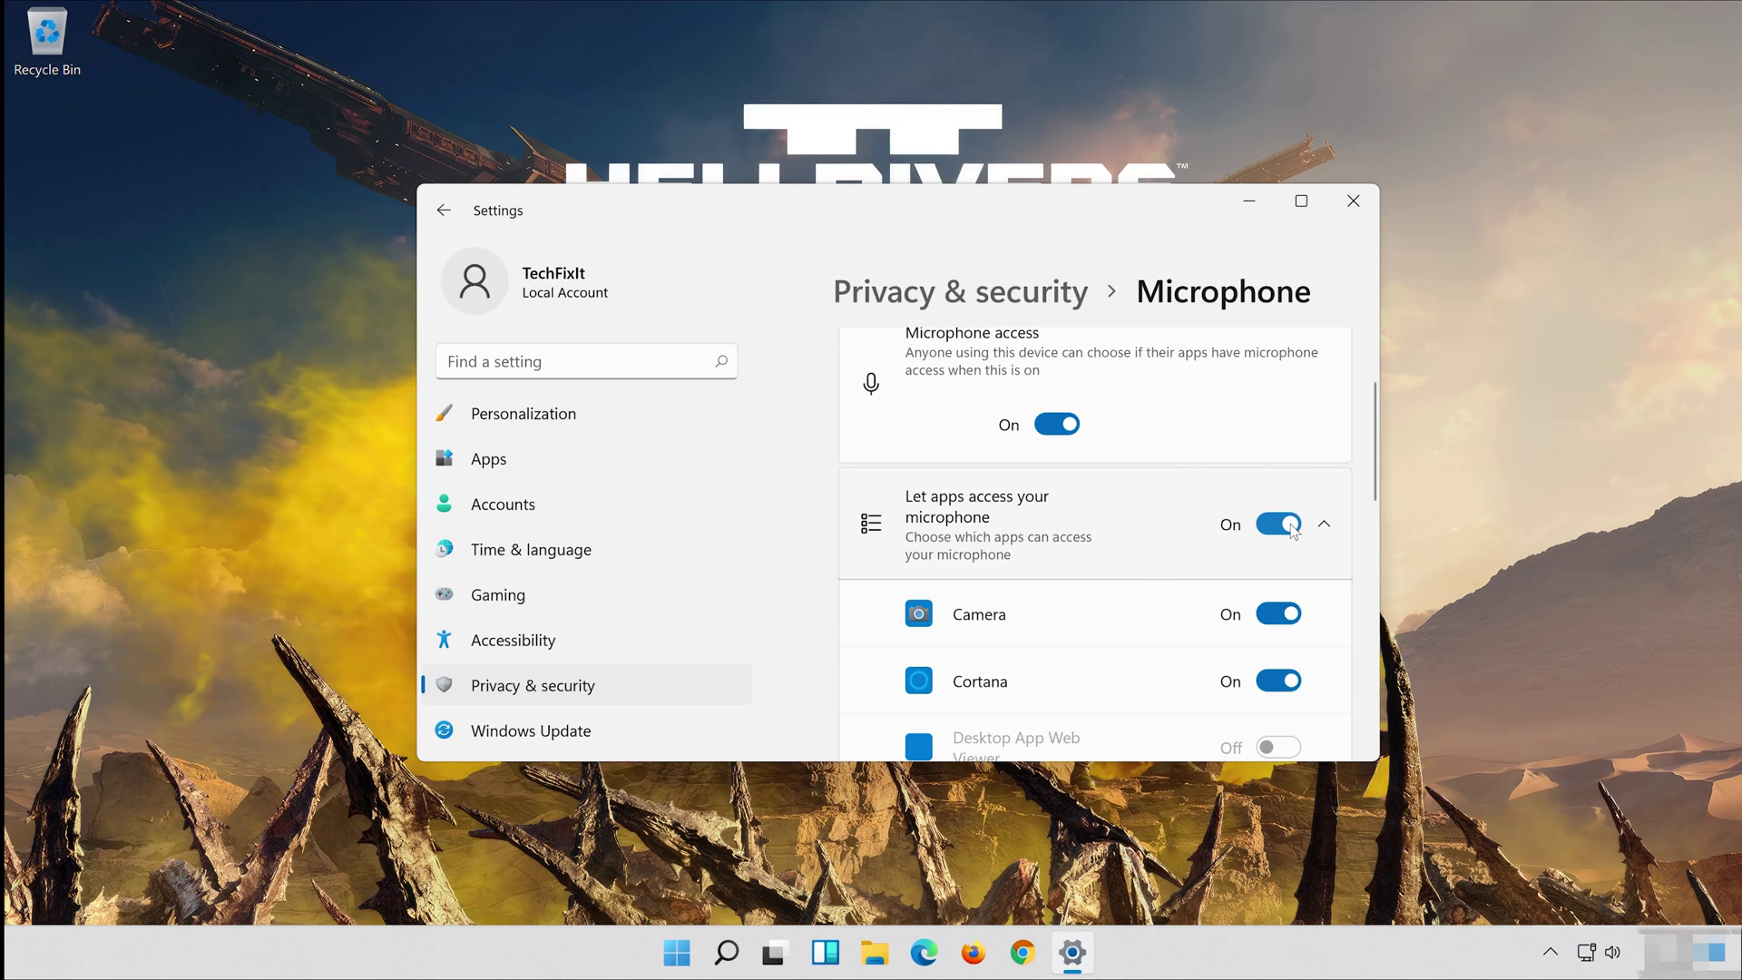
- Allow desktop apps to access the microphone and close the Settings window
{"action": "scroll", "coordinate": [1301, 470], "scroll_direction": "down", "scroll_amount": 2}
{"action": "scroll", "coordinate": [1271, 477], "scroll_direction": "down", "scroll_amount": 1}
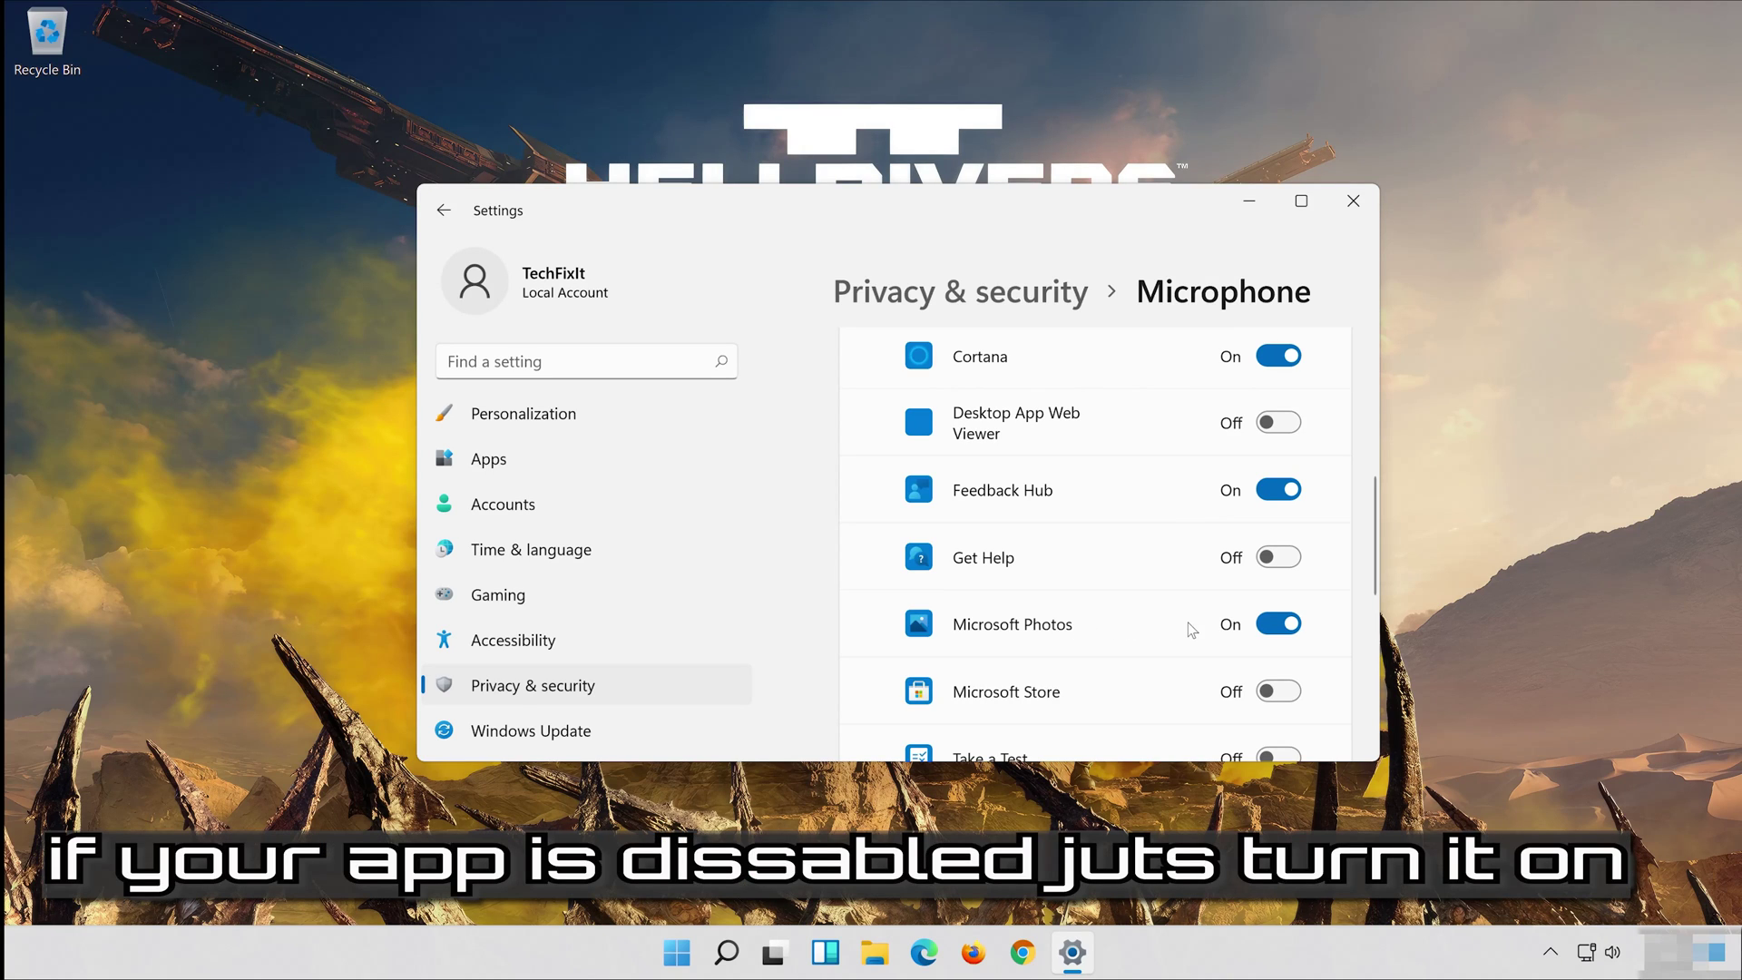
{"action": "scroll", "coordinate": [1202, 634], "scroll_direction": "down", "scroll_amount": 1}
{"action": "scroll", "coordinate": [1207, 636], "scroll_direction": "down", "scroll_amount": 3}
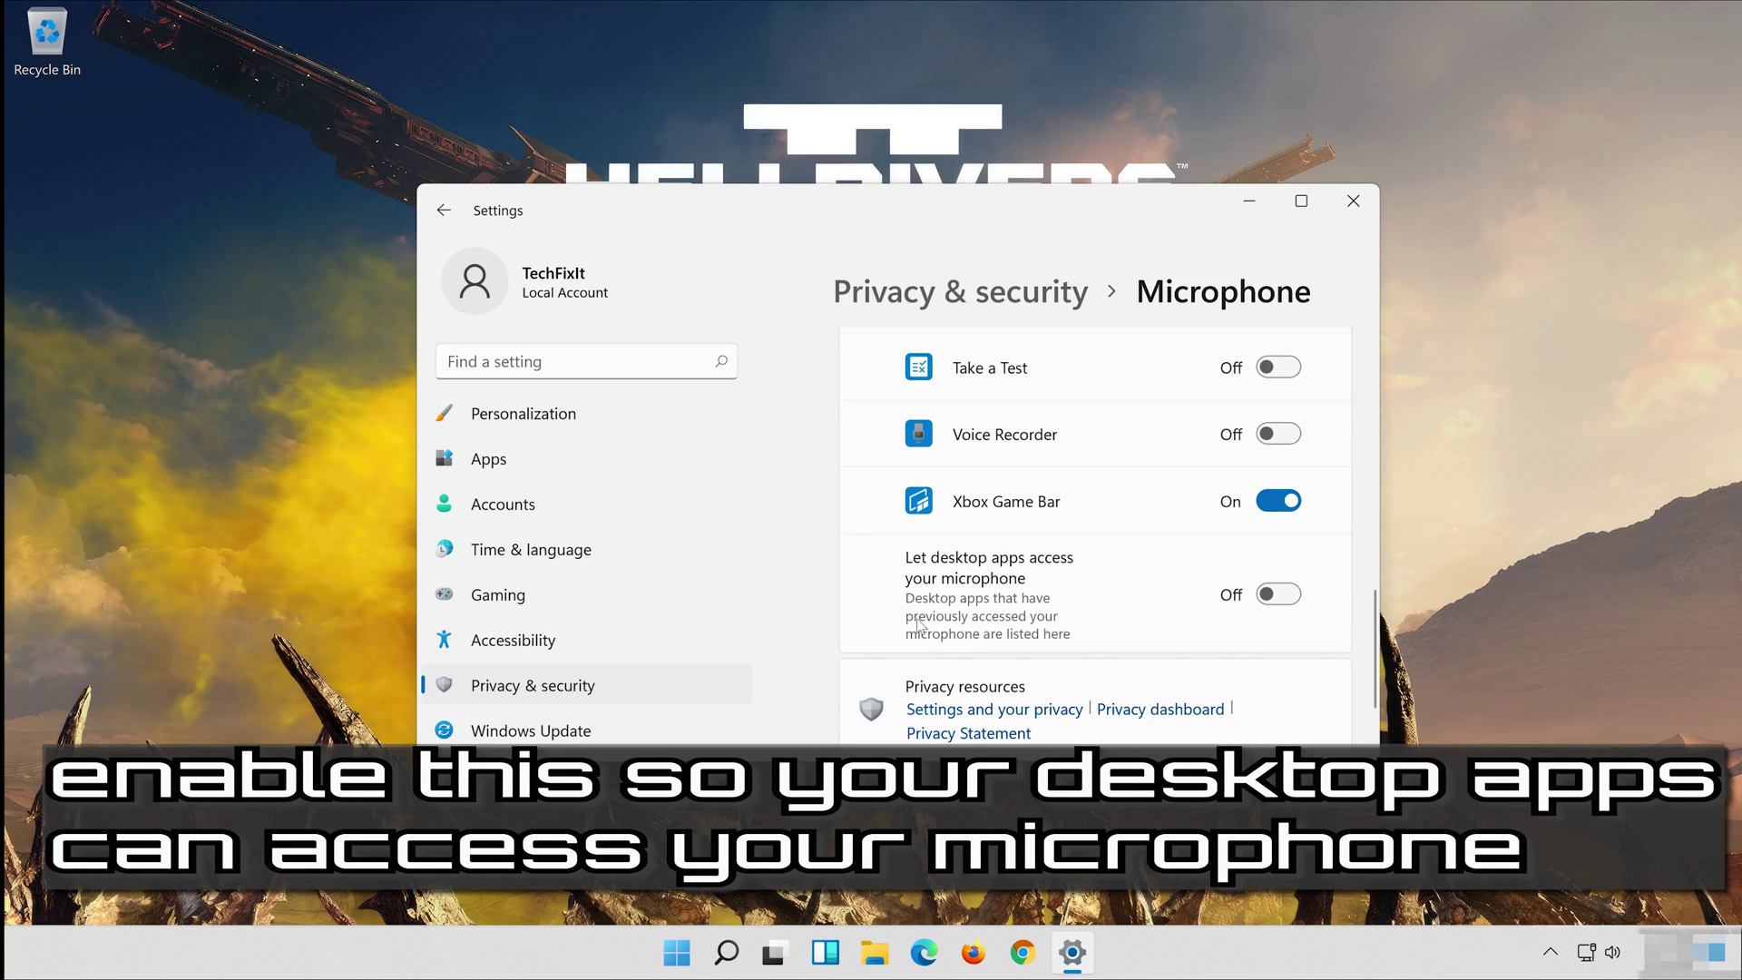
{"action": "left_click", "coordinate": [1284, 599]}
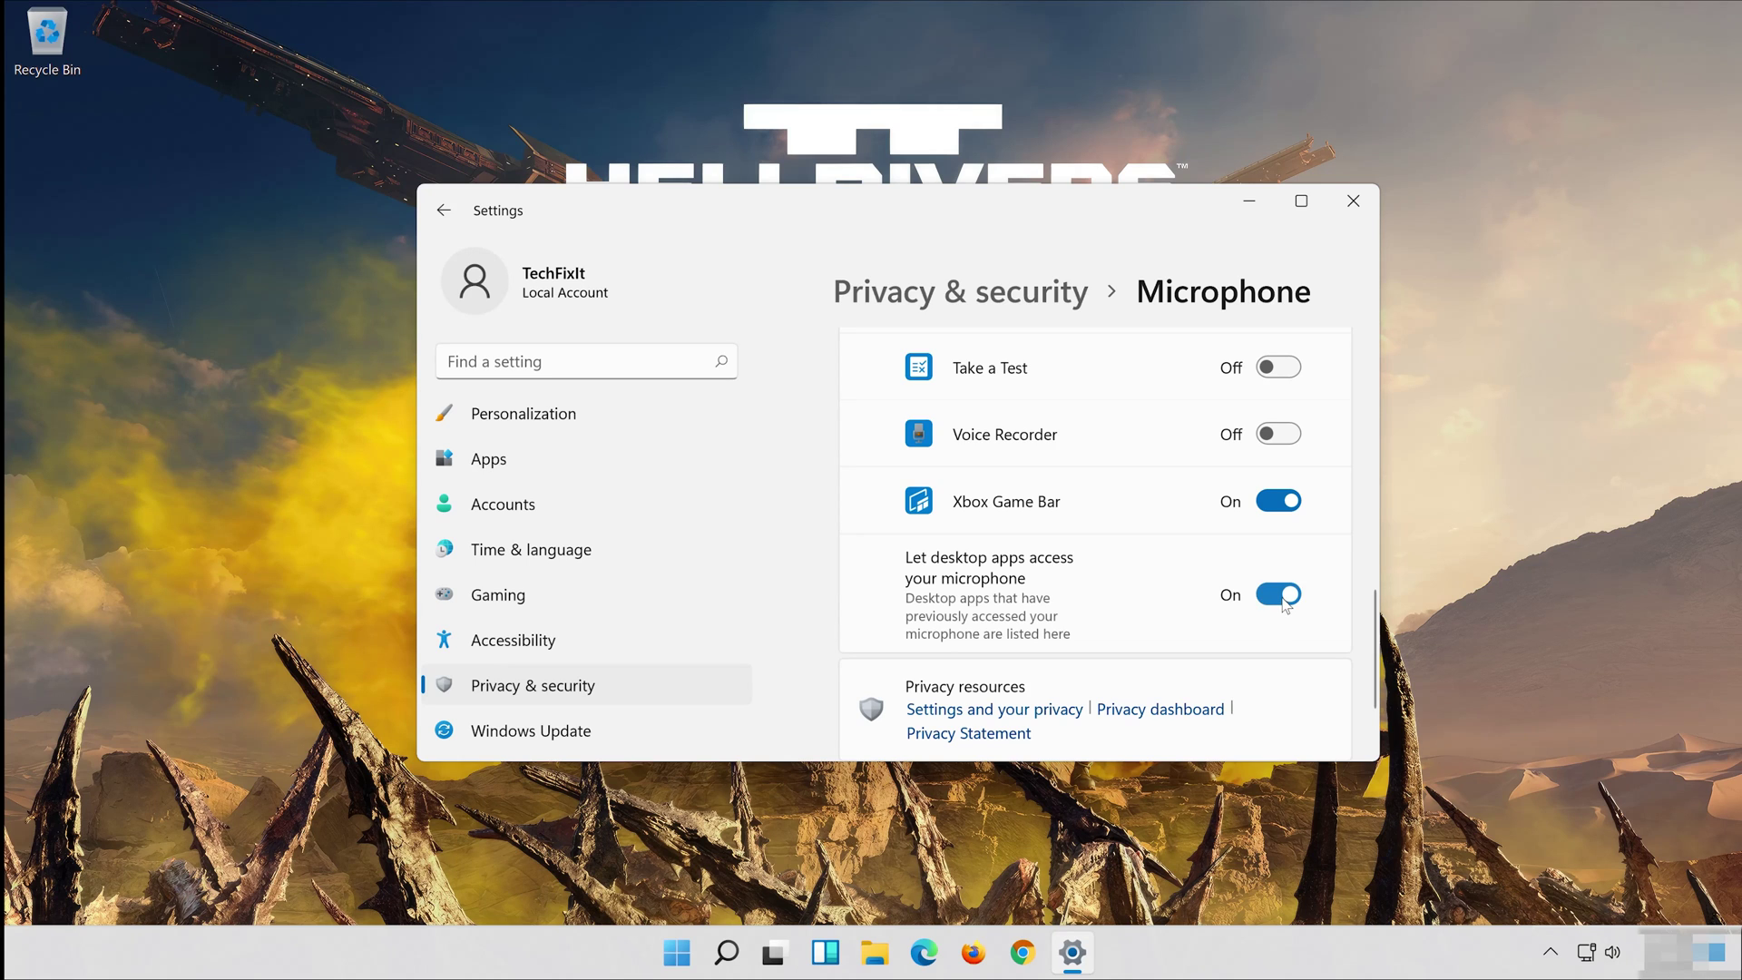
{"action": "left_click", "coordinate": [1368, 196]}
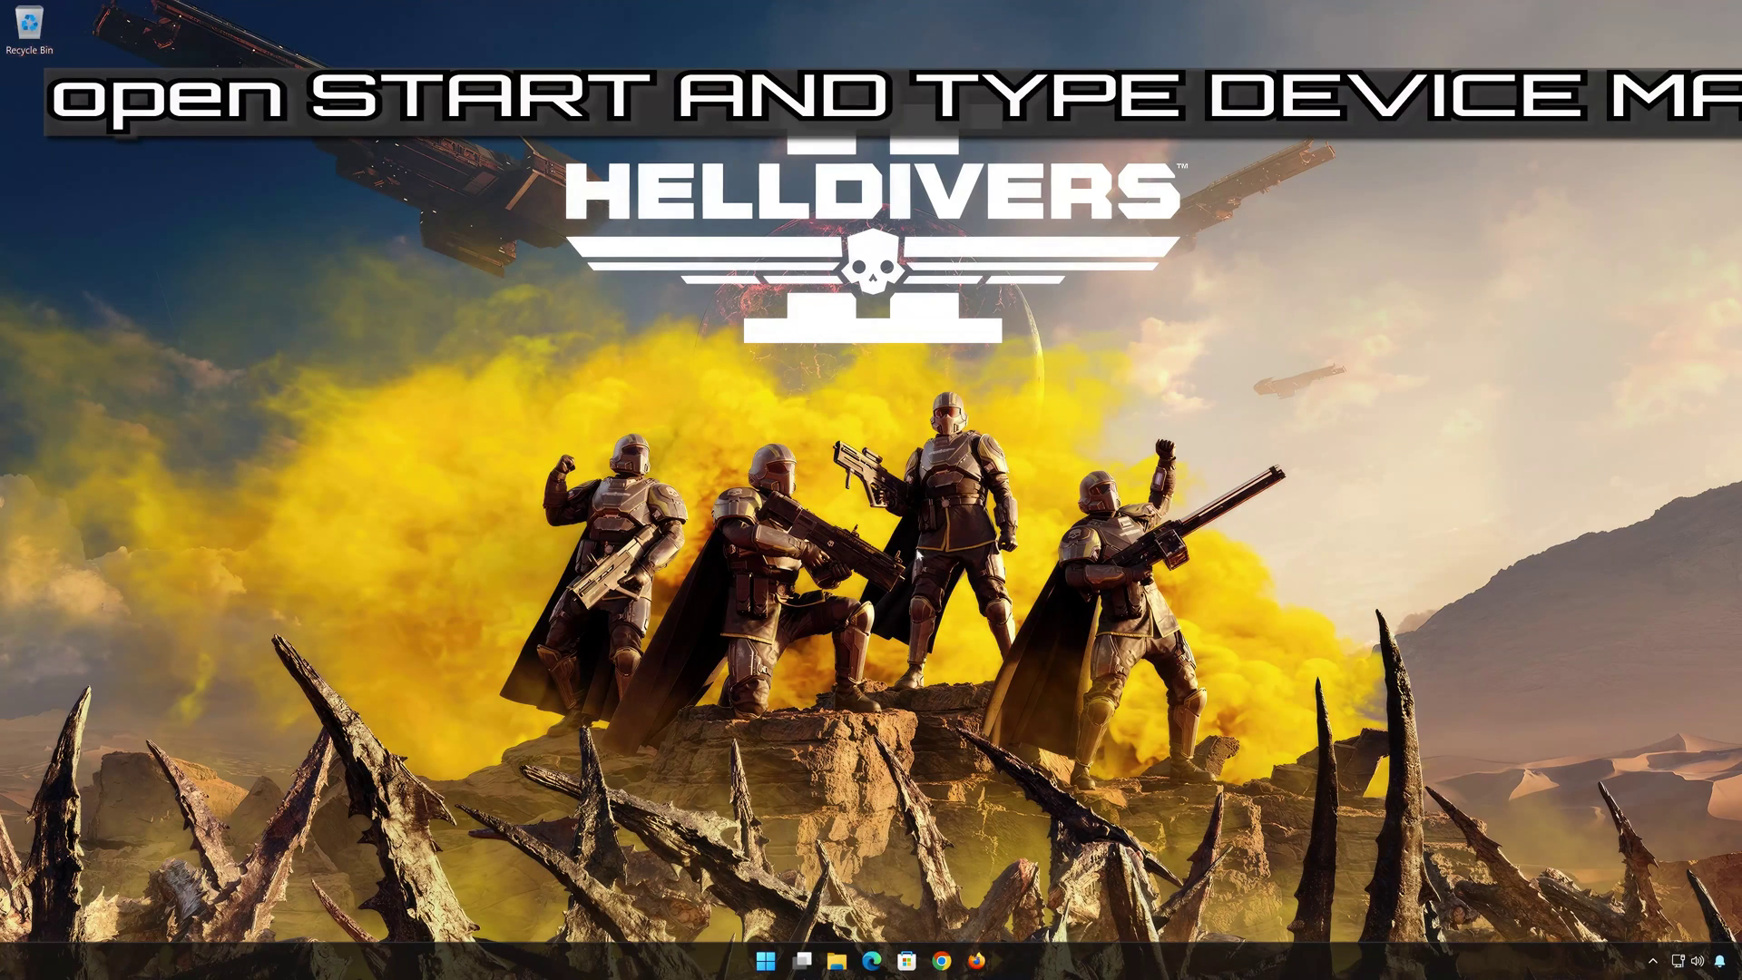
- Search Windows for "device manager", open Device Manager and move its window toward the middle of the desktop
{"action": "left_click", "coordinate": [765, 962]}
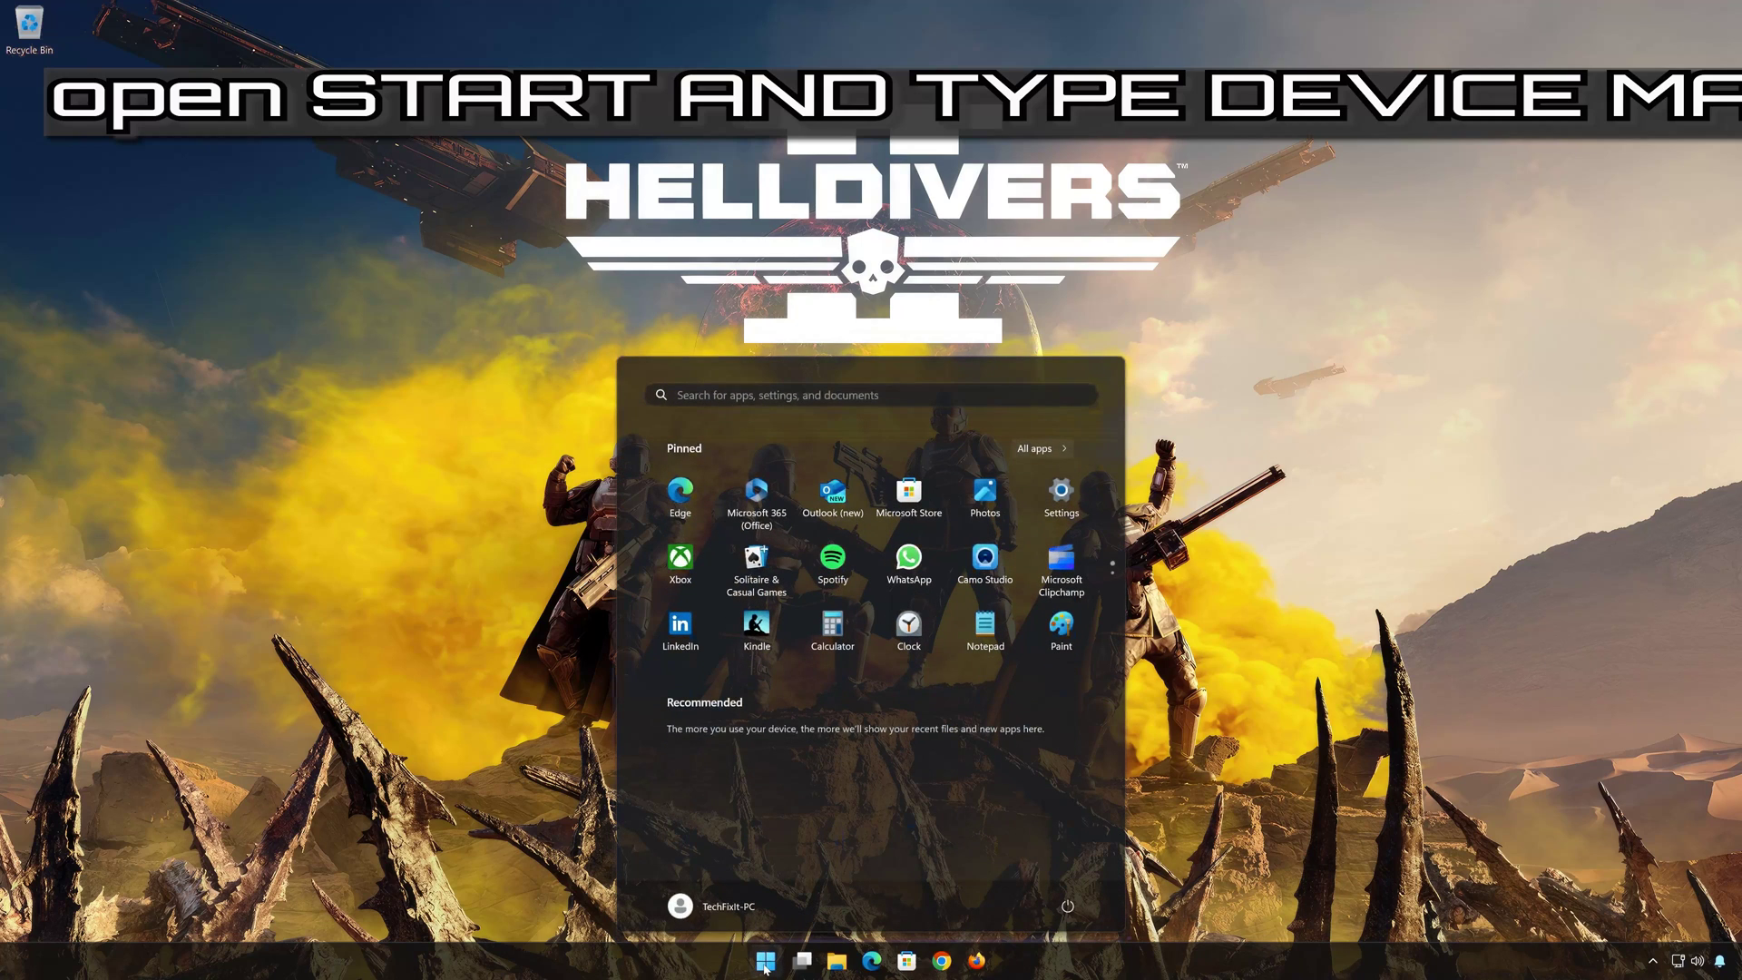
{"action": "type", "text": "dev"}
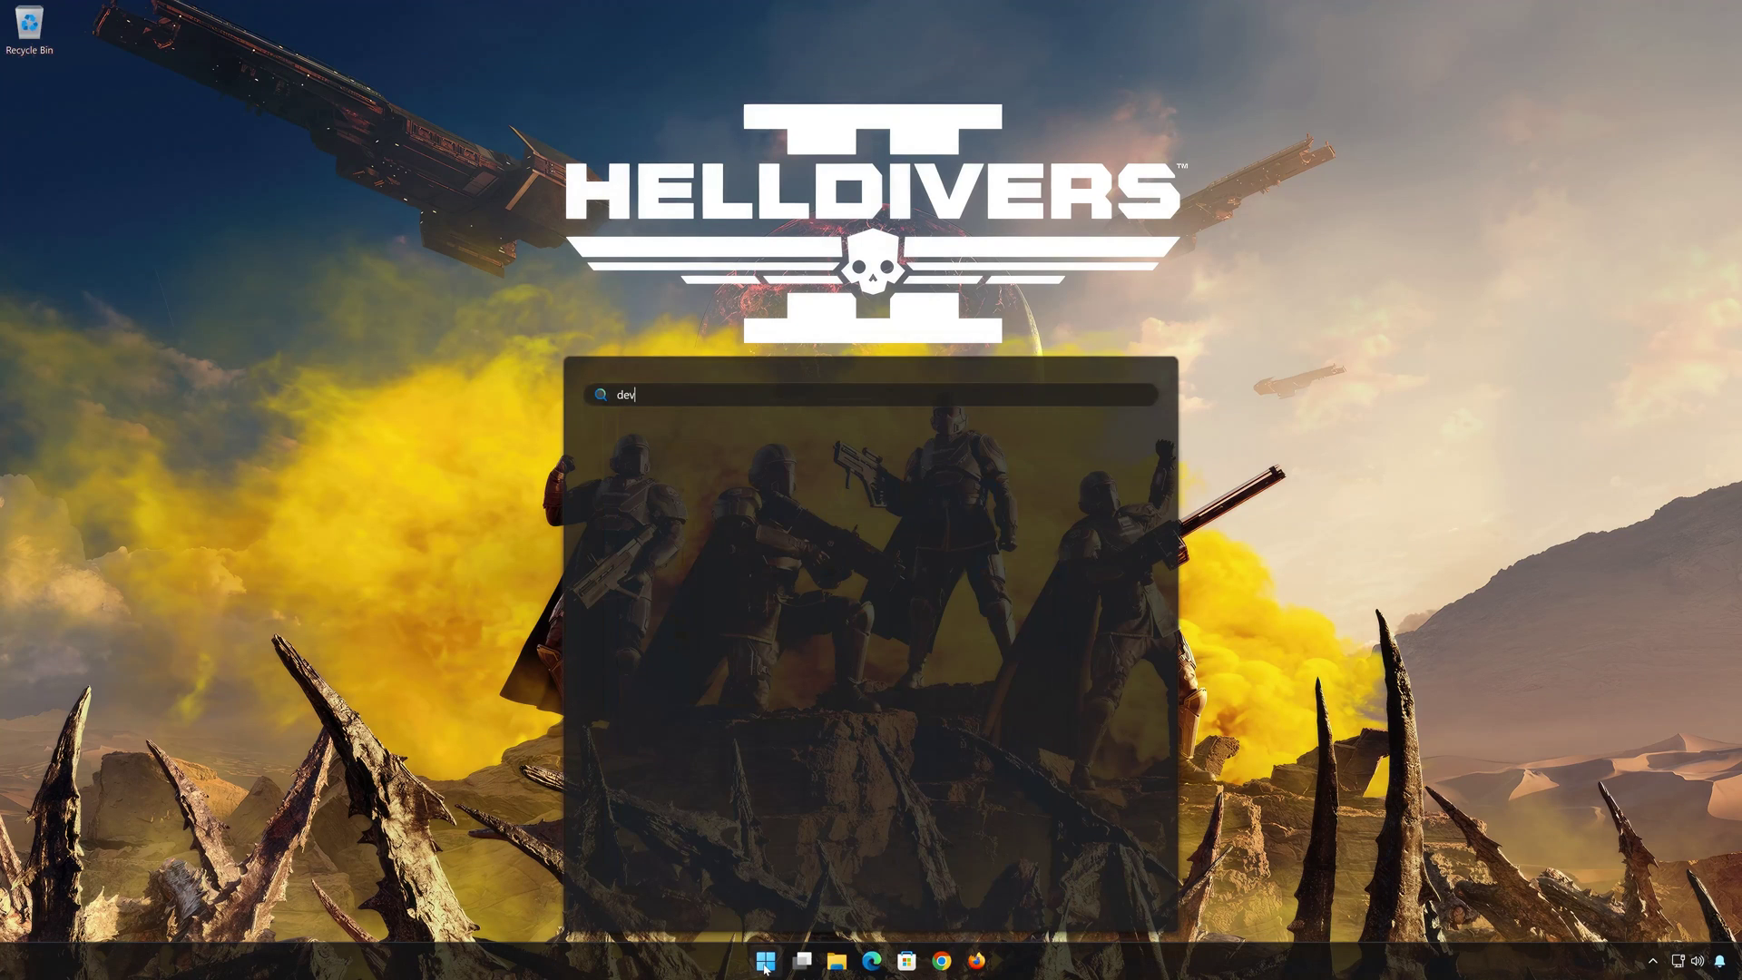
{"action": "type", "text": "ice manager"}
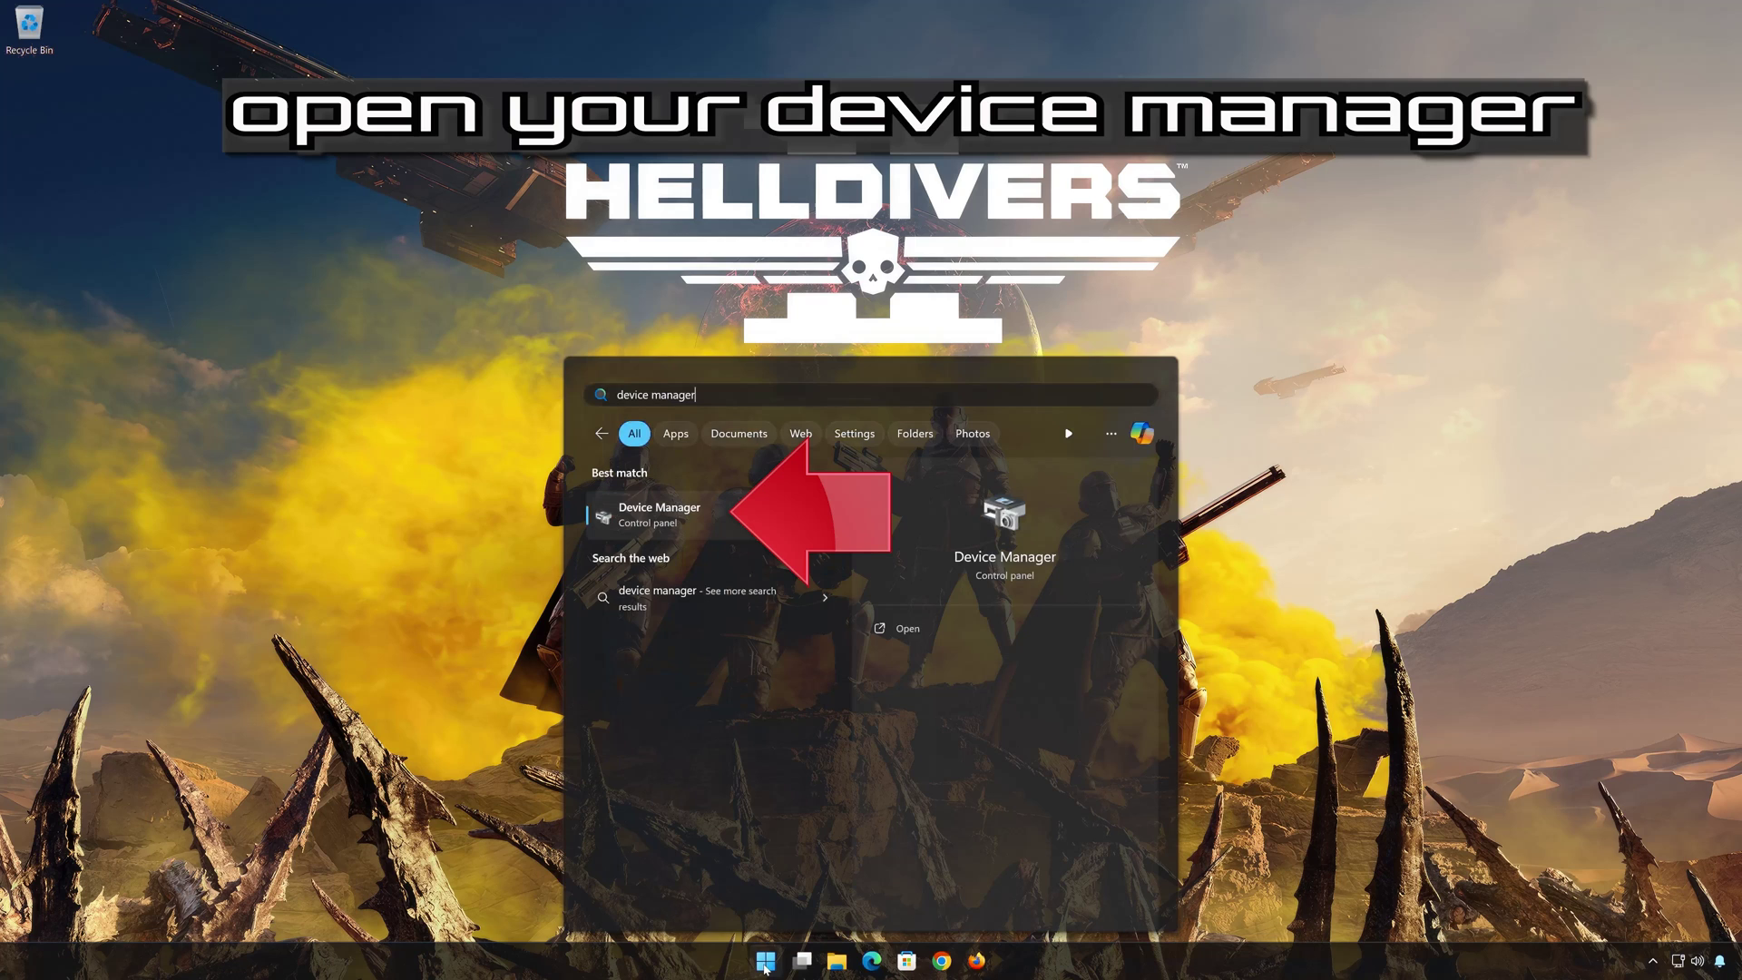
{"action": "left_click", "coordinate": [675, 519]}
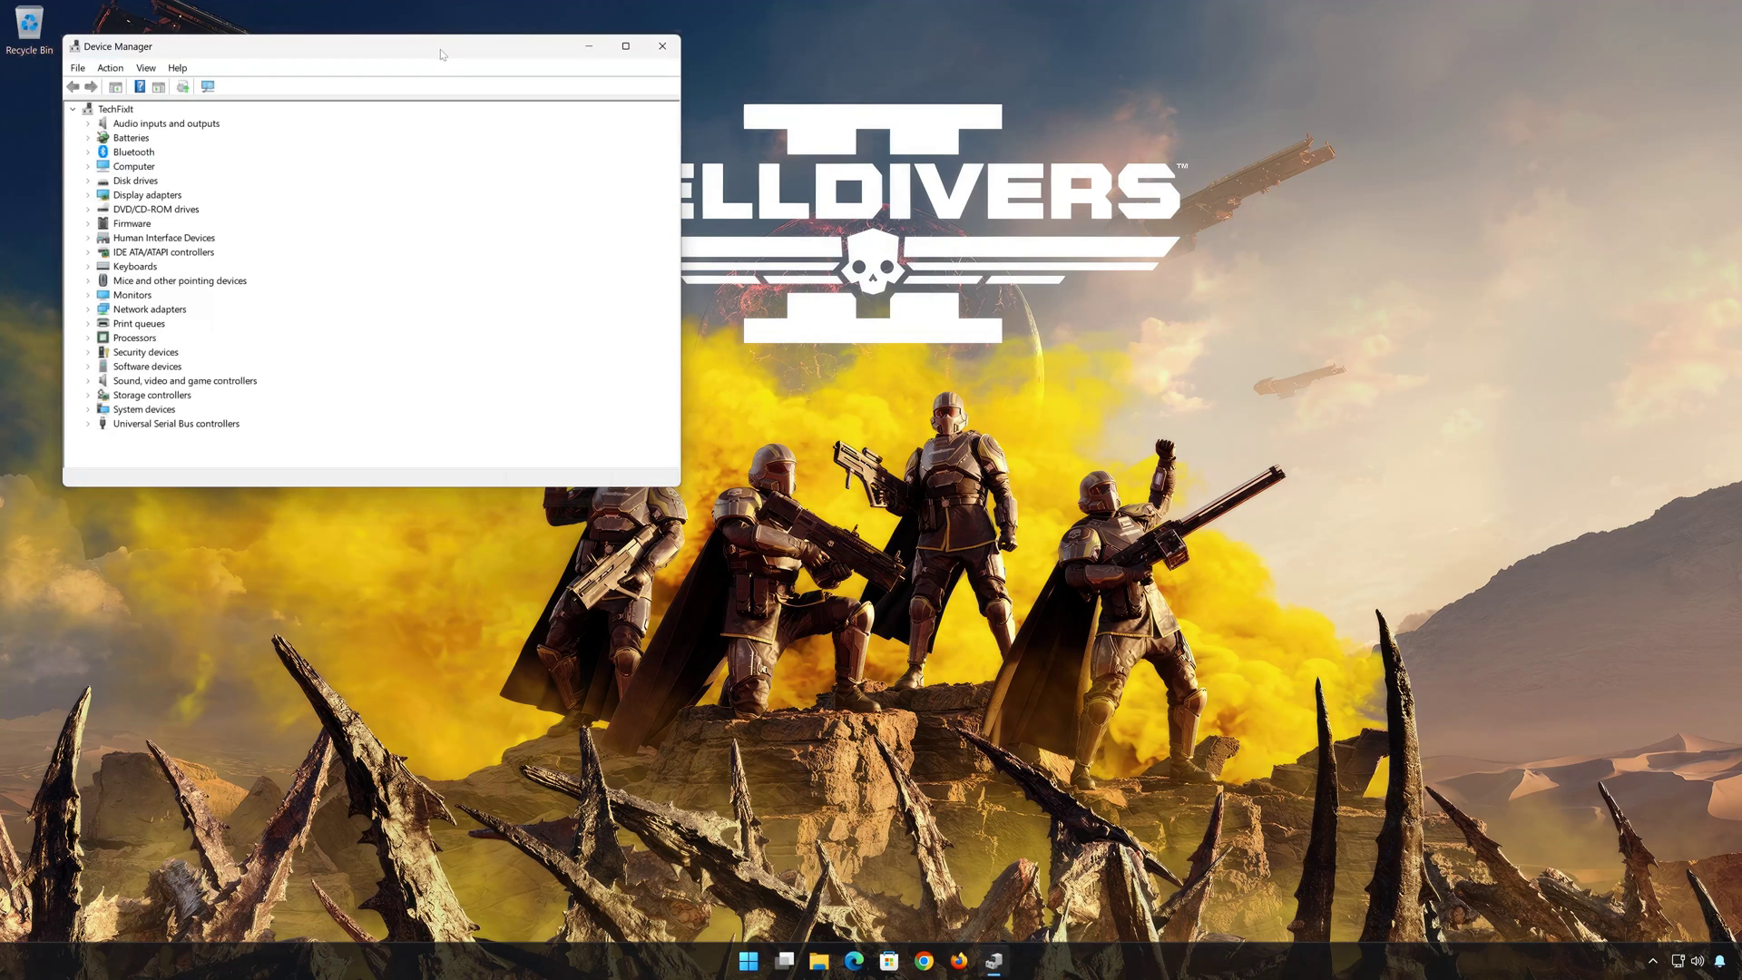
{"action": "left_click_drag", "start_coordinate": [442, 55], "coordinate": [1030, 235]}
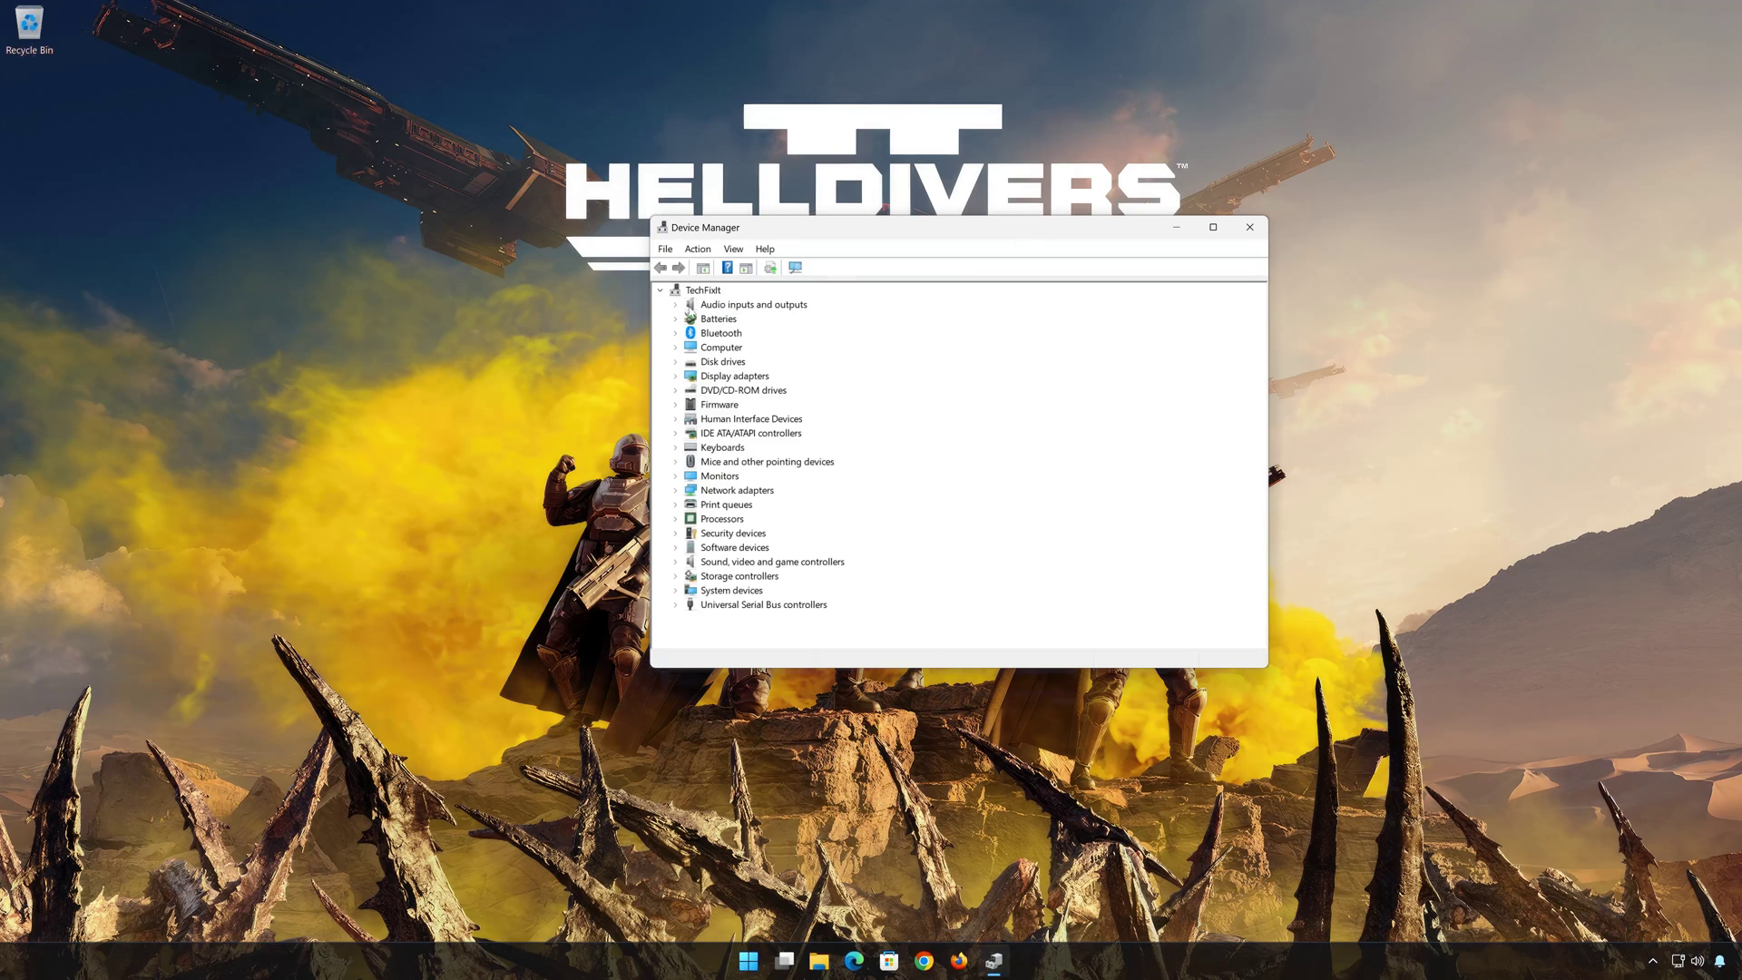
- Open the driver properties of Microphone (High Definition Audio Device) under Audio inputs and outputs
{"action": "left_click", "coordinate": [675, 306]}
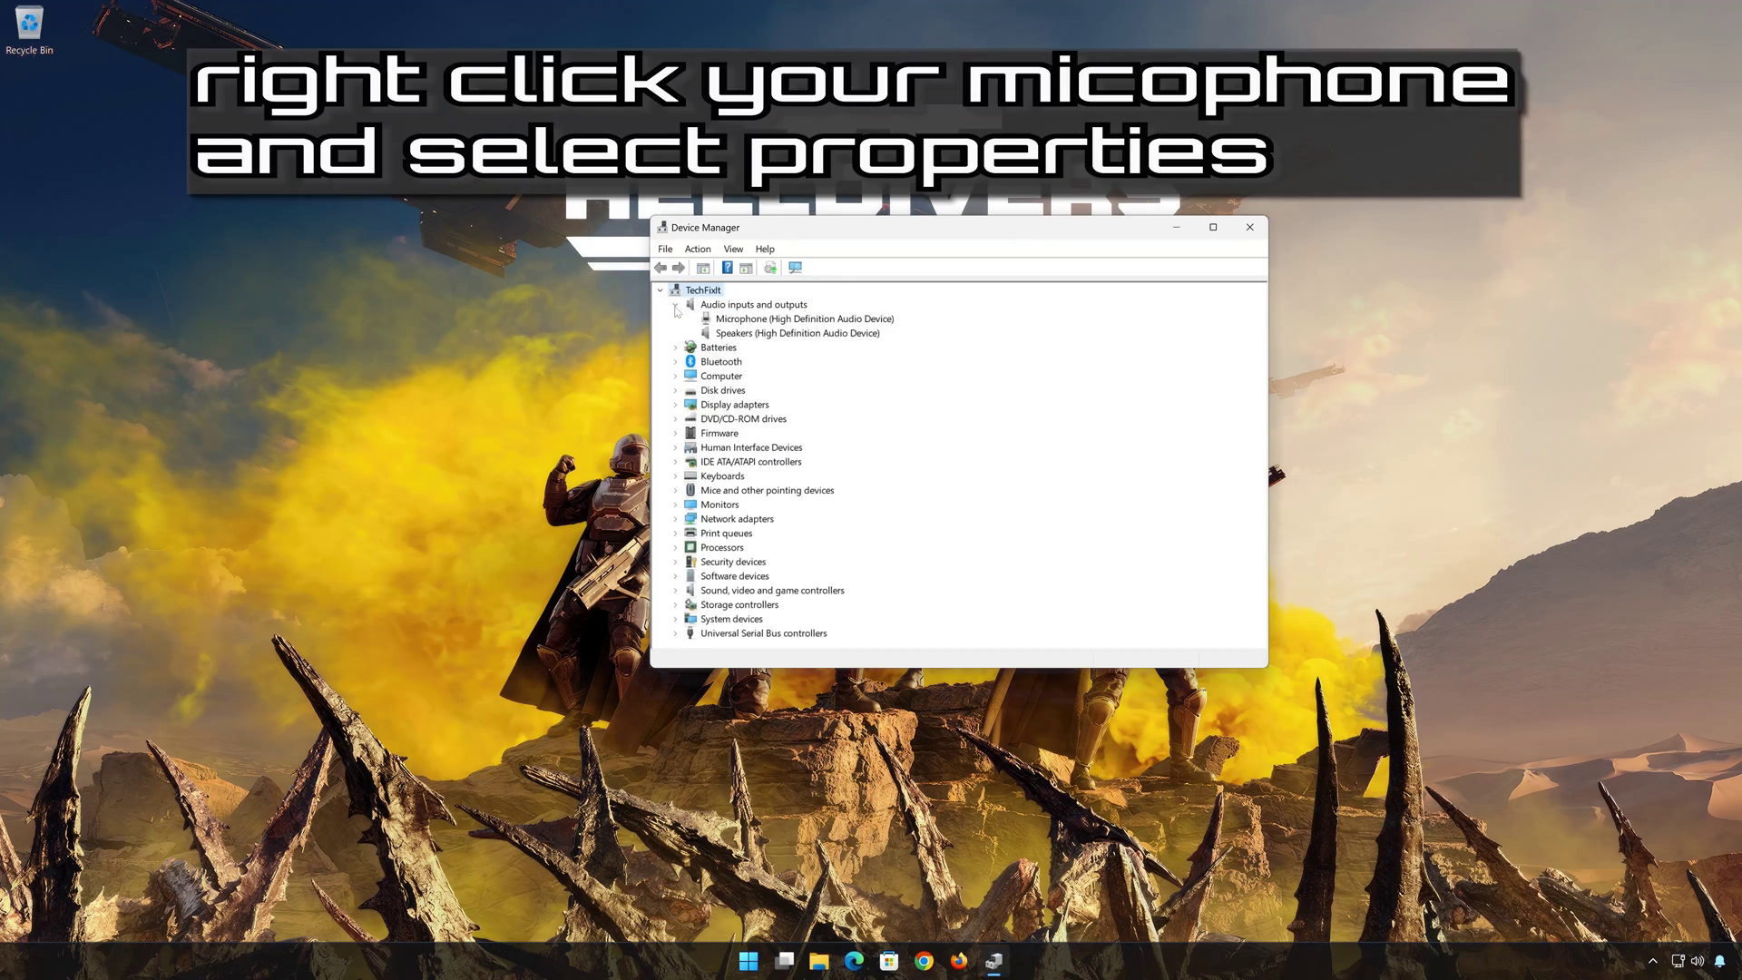
{"action": "left_click", "coordinate": [704, 319]}
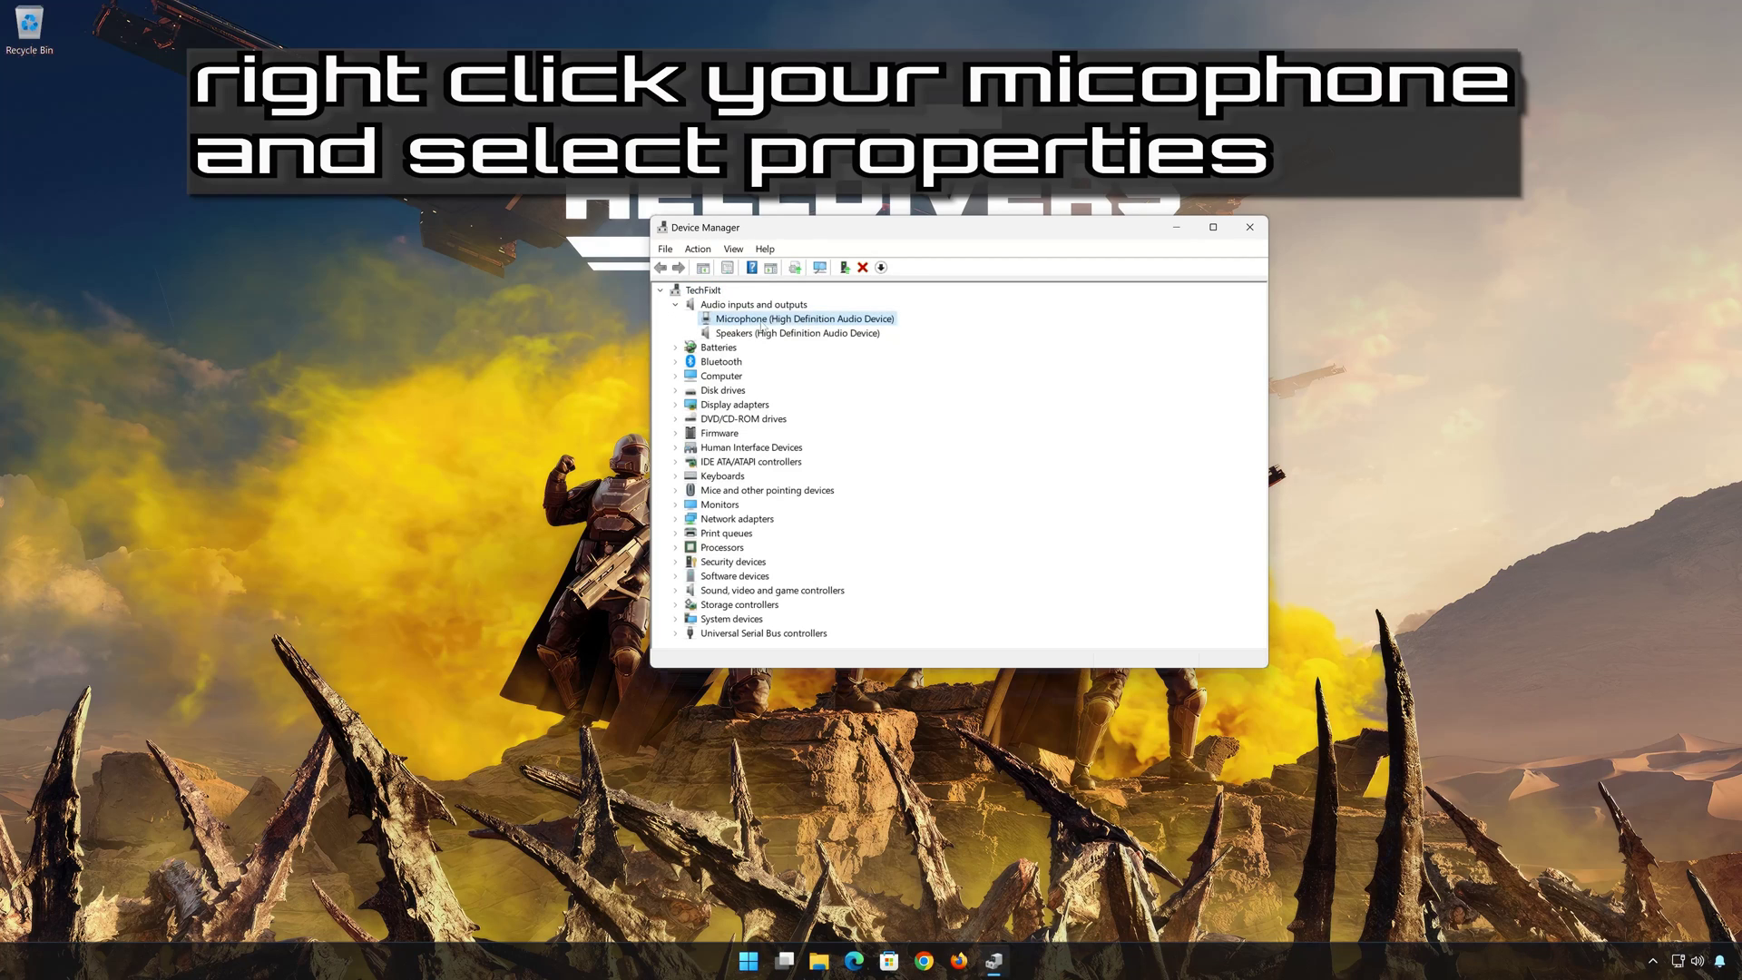
{"action": "right_click", "coordinate": [761, 323]}
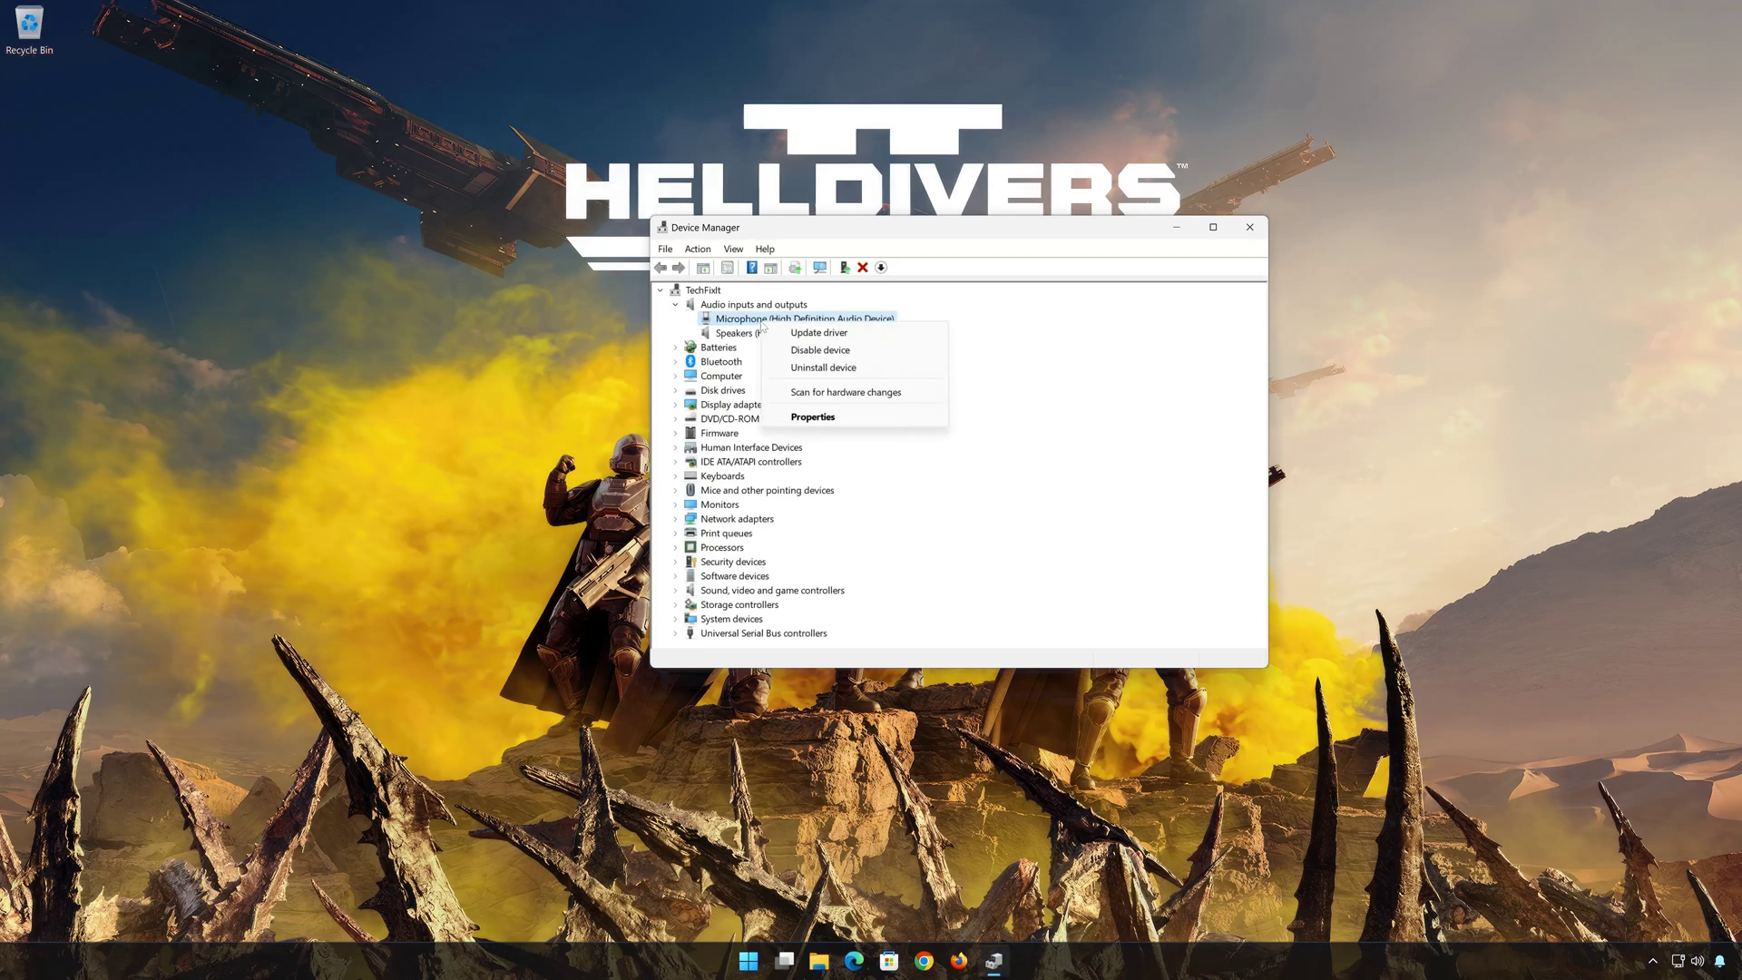
{"action": "left_click", "coordinate": [827, 420]}
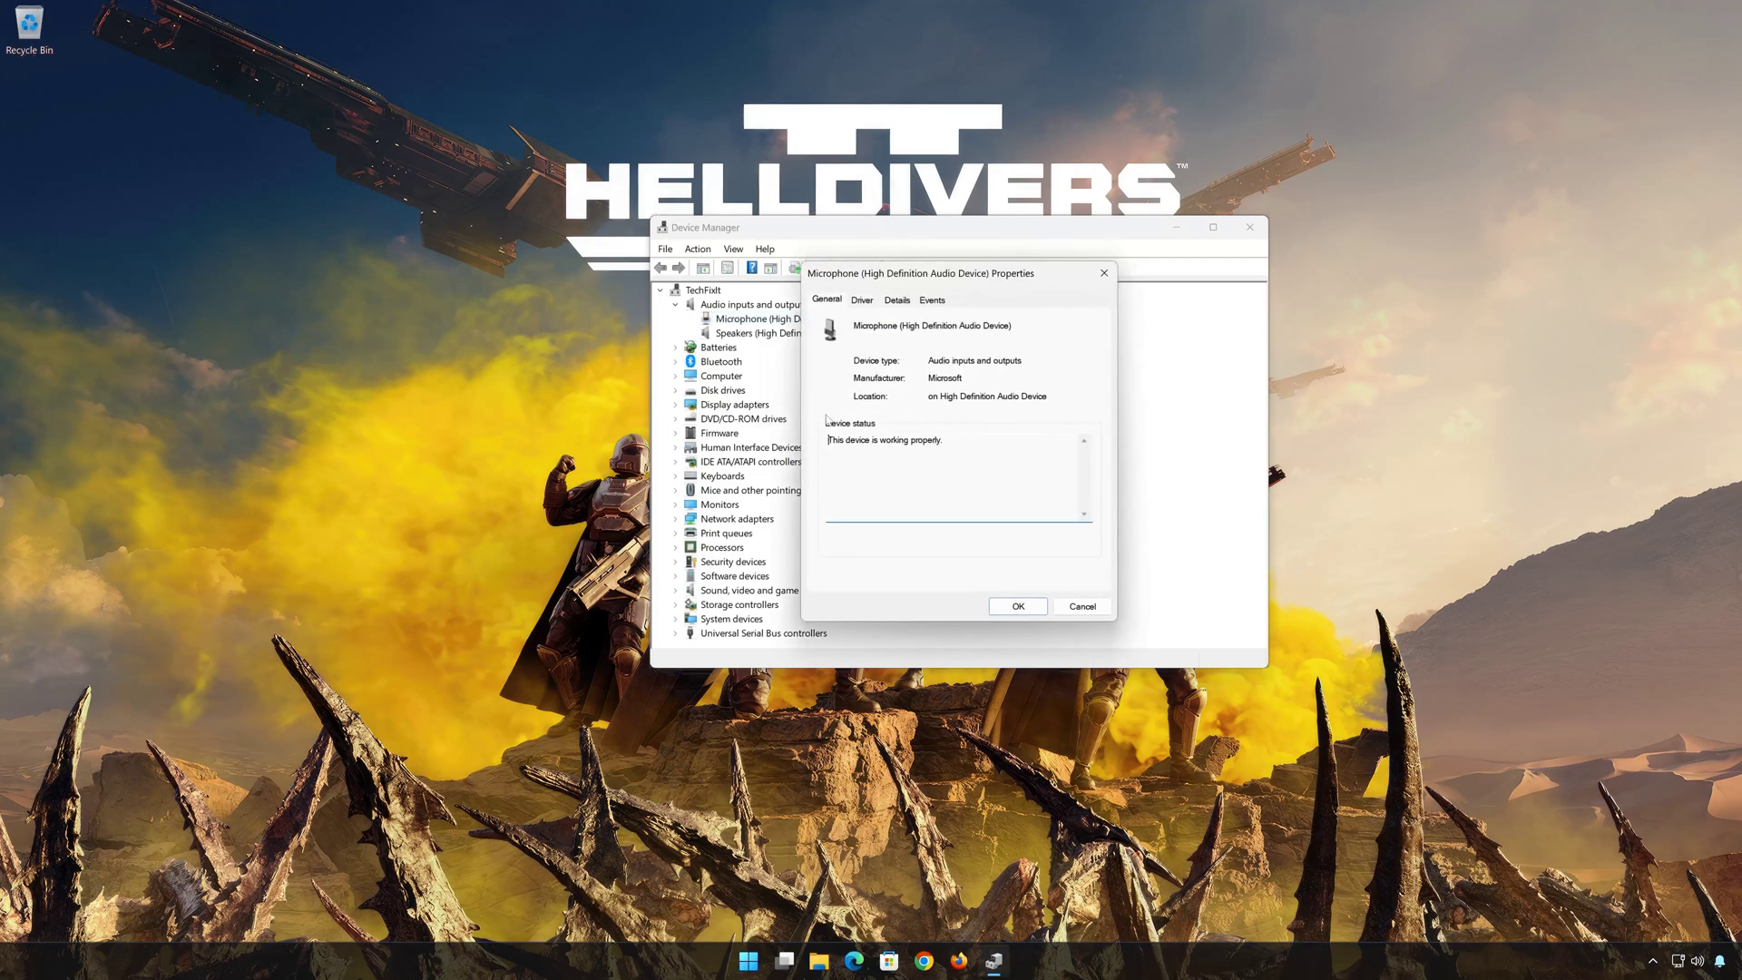
{"action": "left_click", "coordinate": [864, 302]}
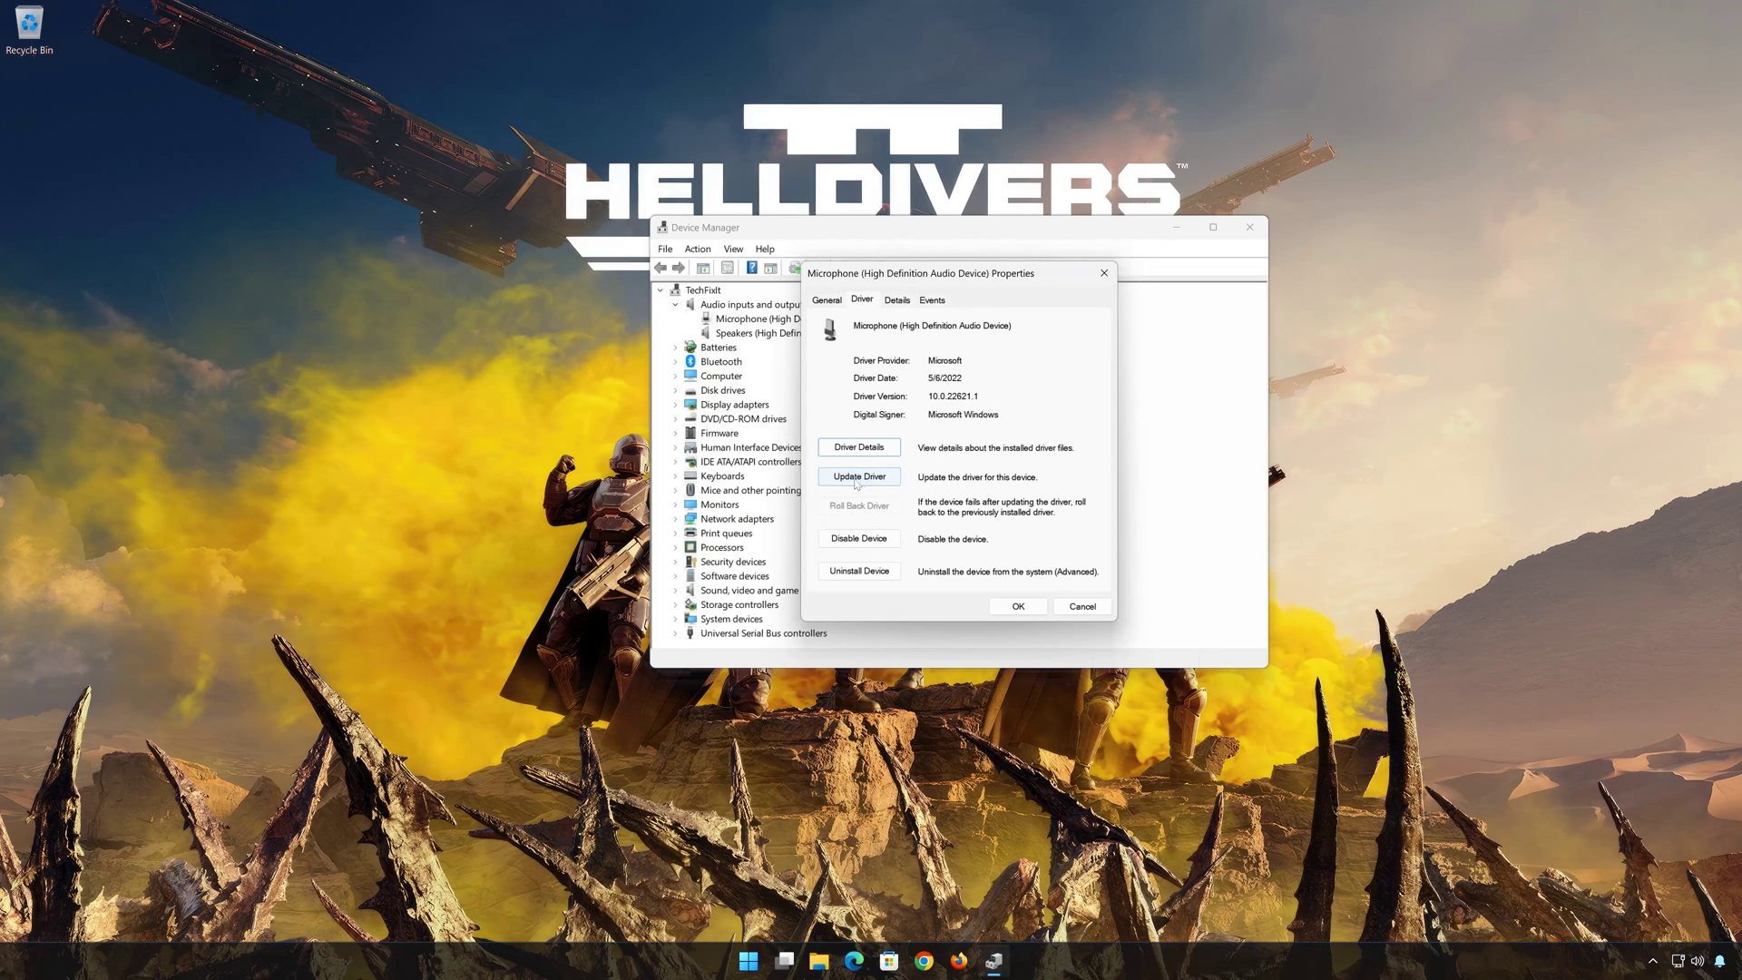
- Update the microphone driver manually by installing "Generic software device" from the list of available drivers on the computer
{"action": "left_click", "coordinate": [851, 478]}
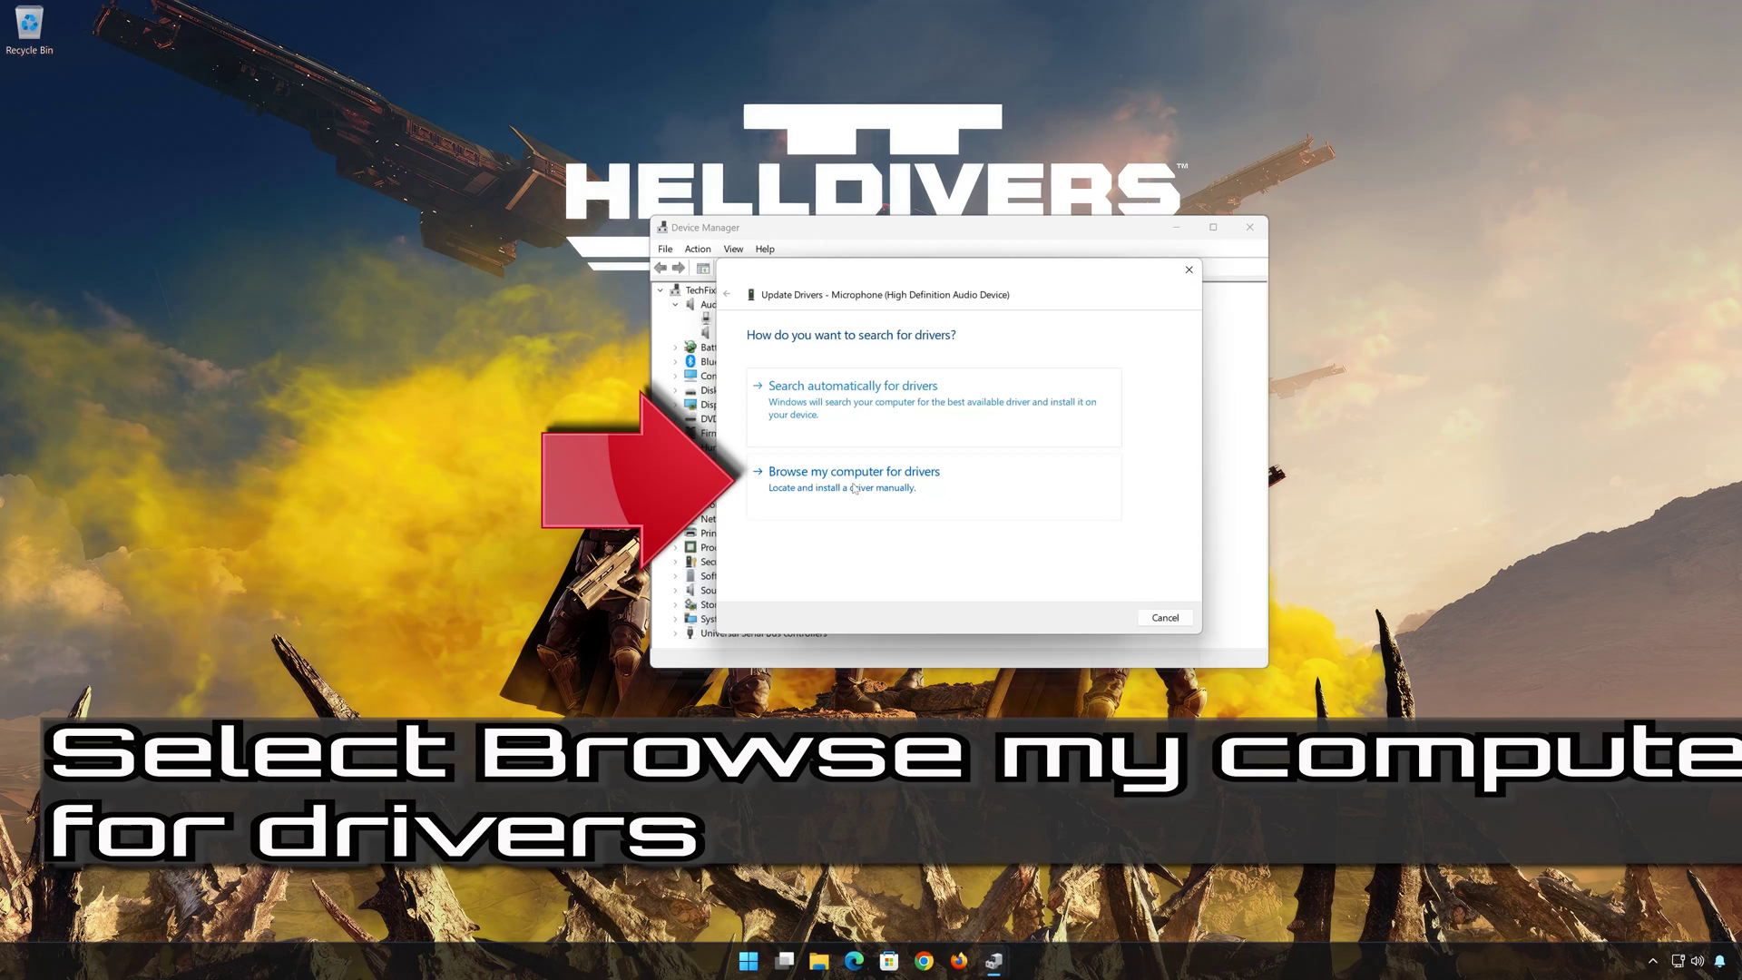
{"action": "left_click", "coordinate": [854, 481]}
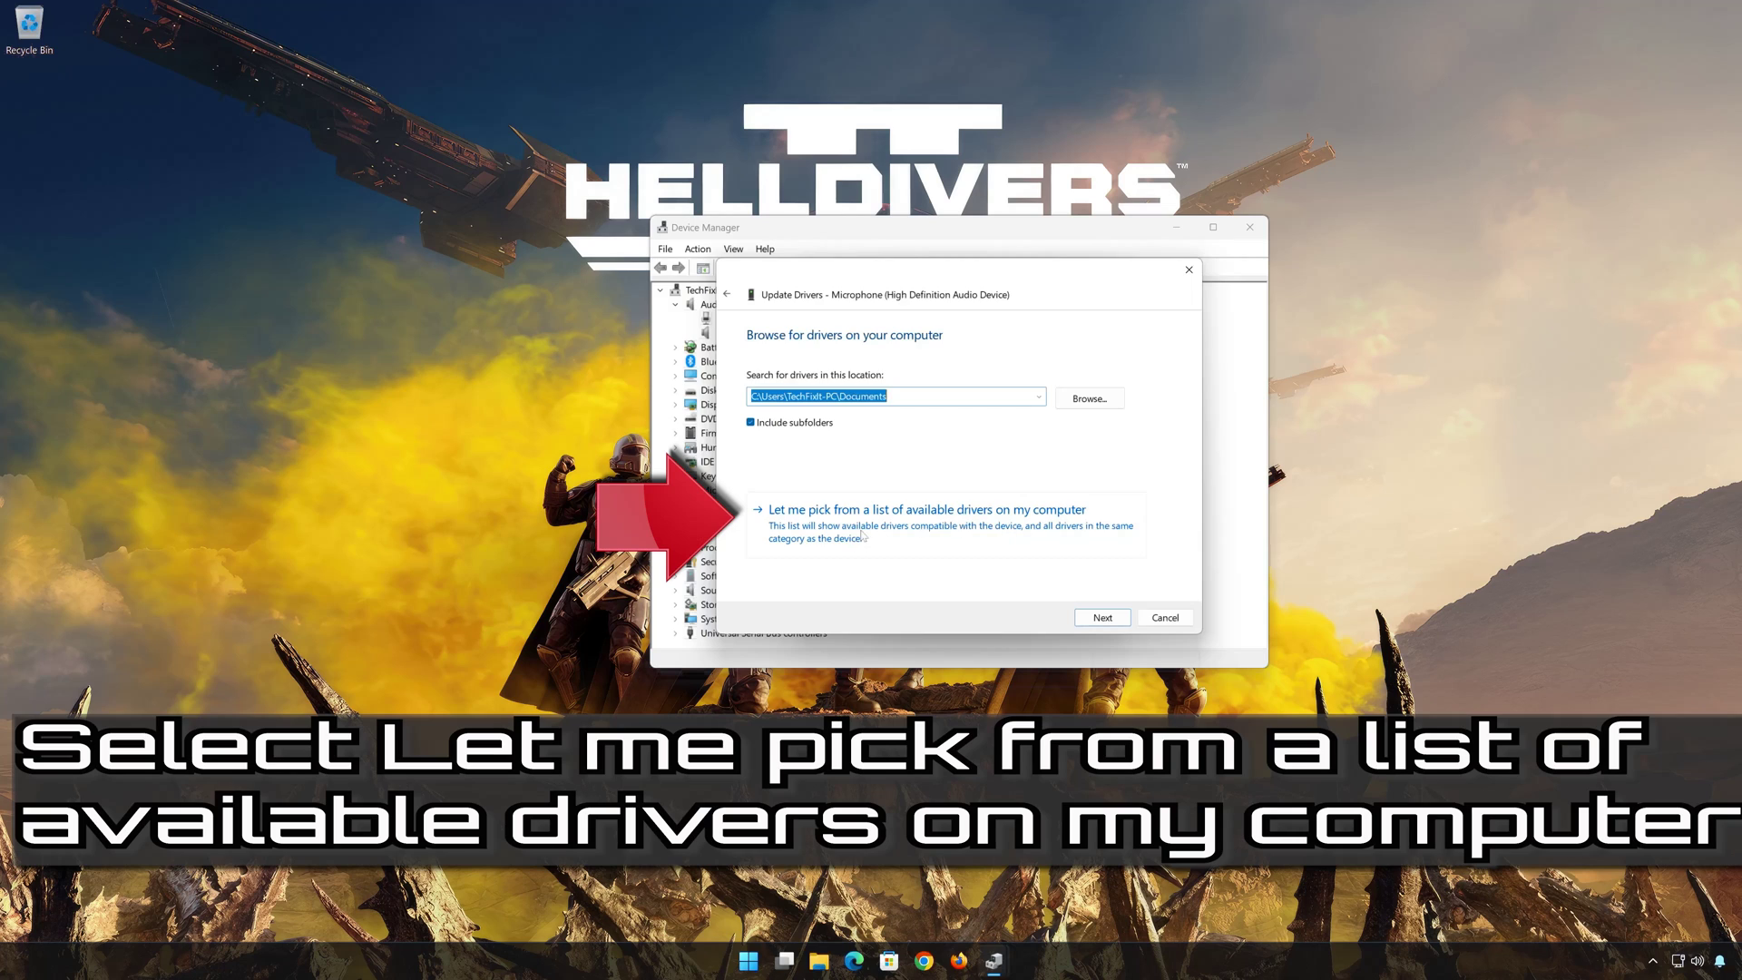
{"action": "left_click", "coordinate": [945, 531]}
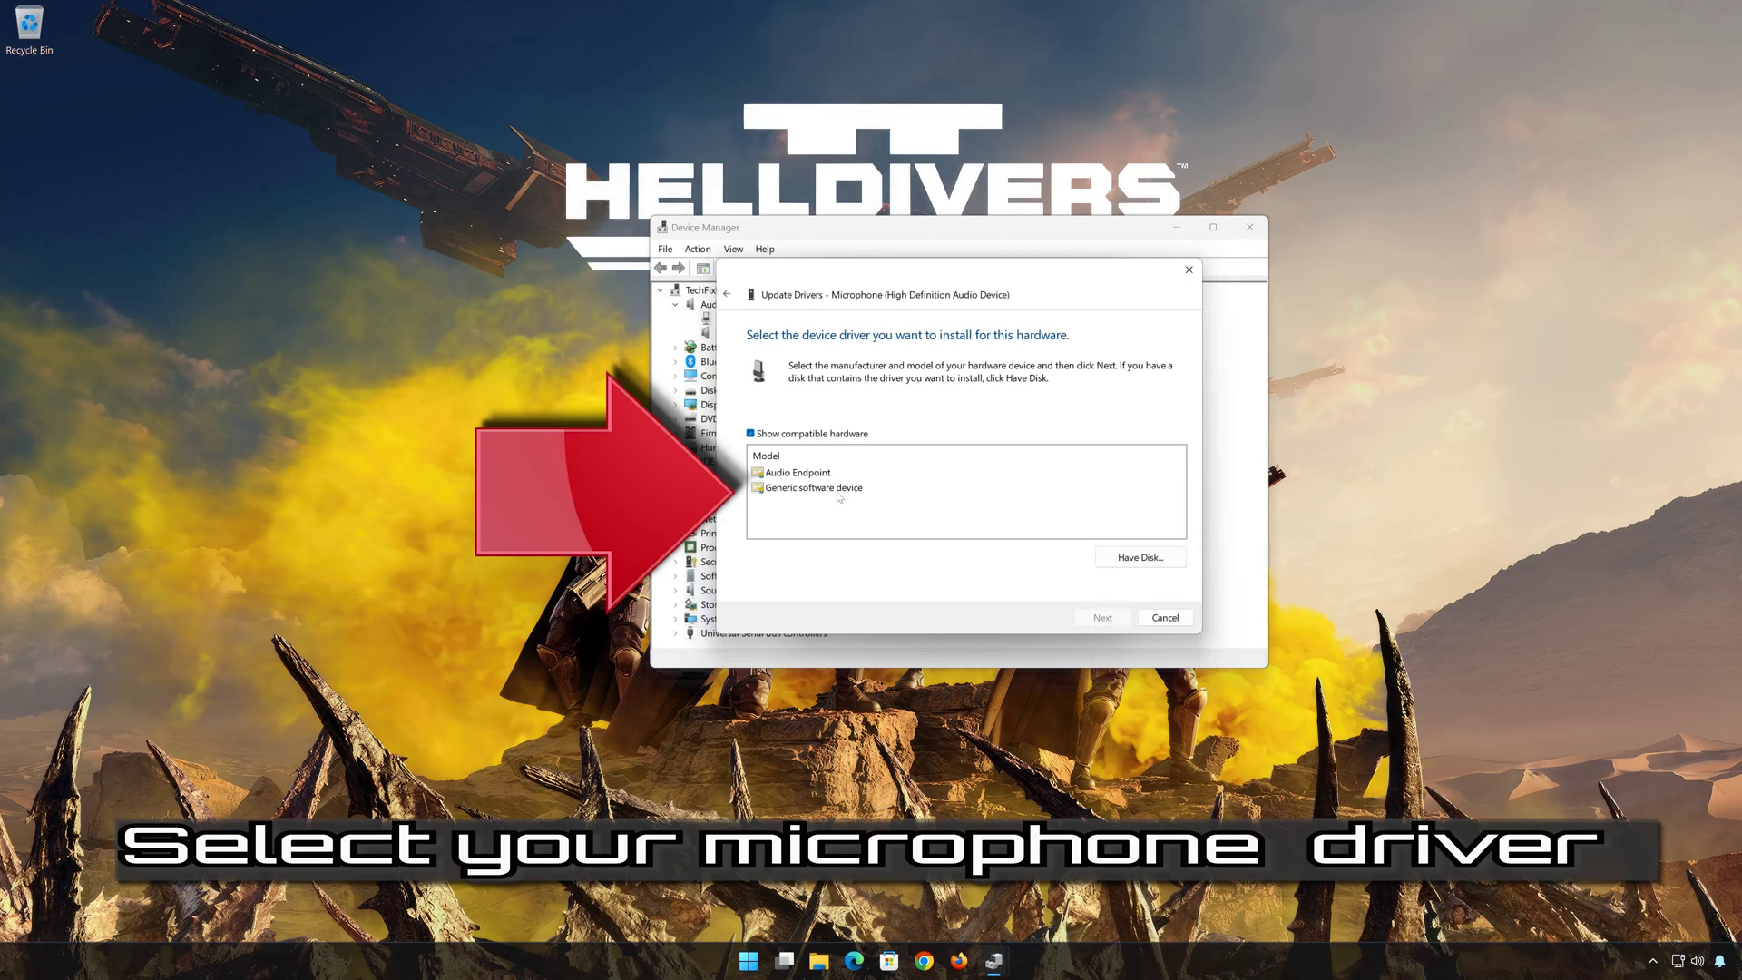
{"action": "left_click", "coordinate": [805, 490]}
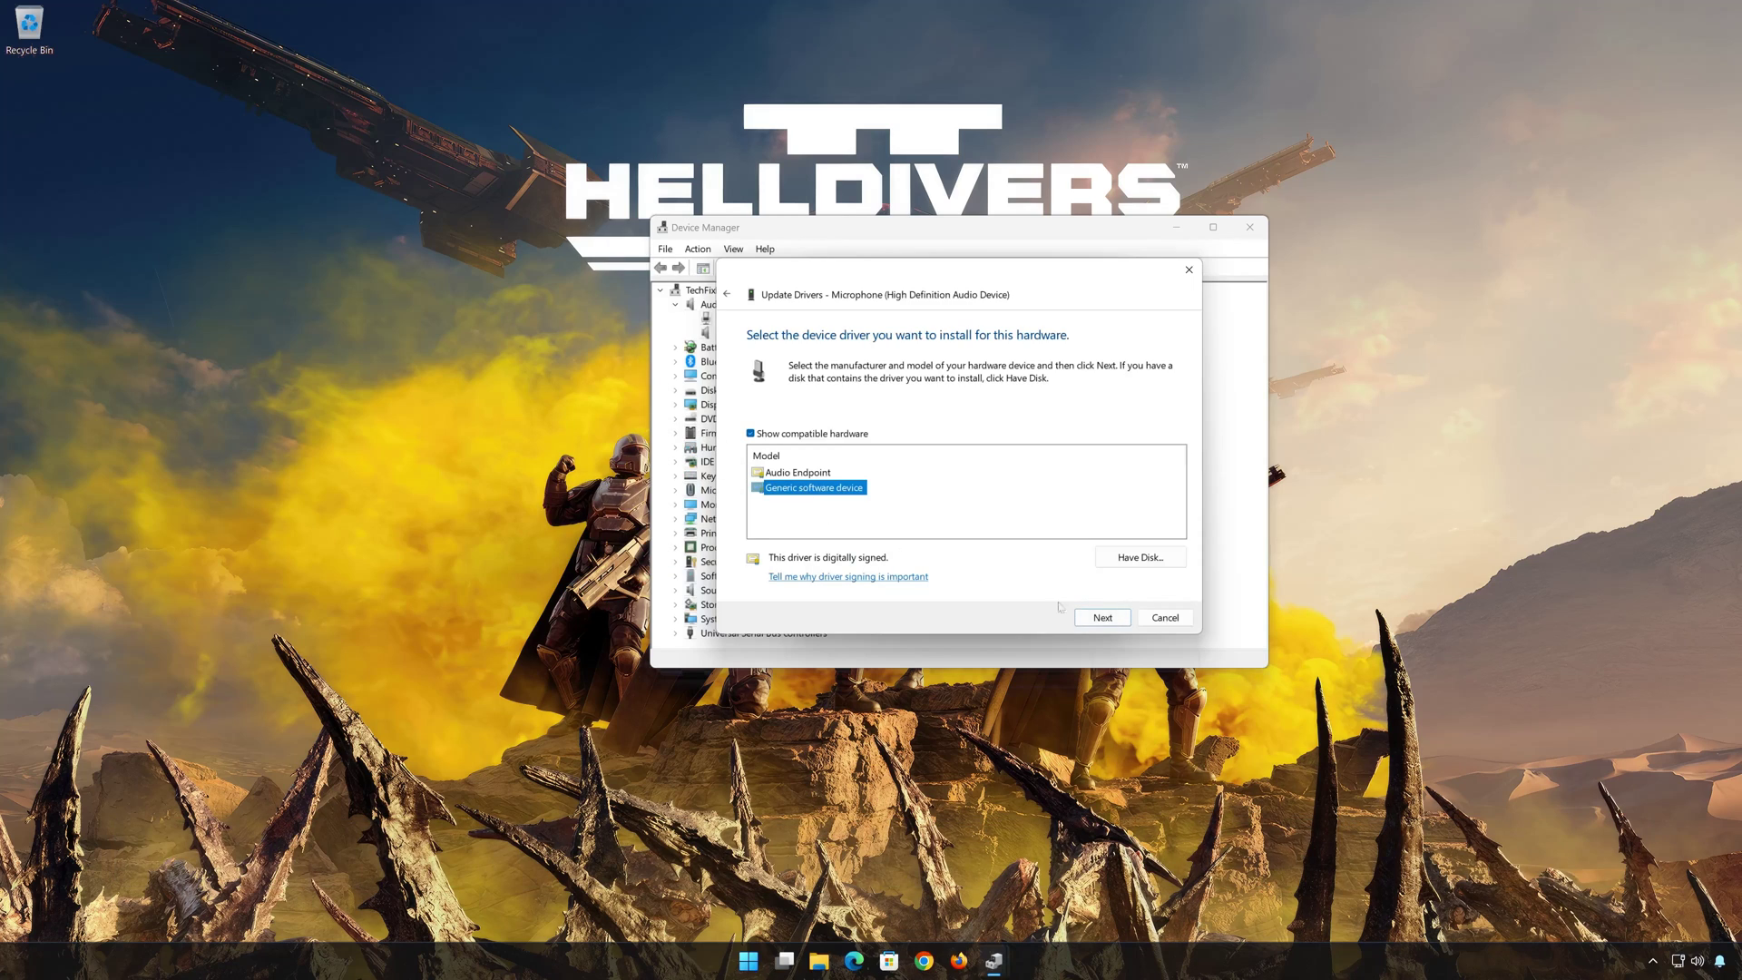
{"action": "left_click", "coordinate": [1120, 624]}
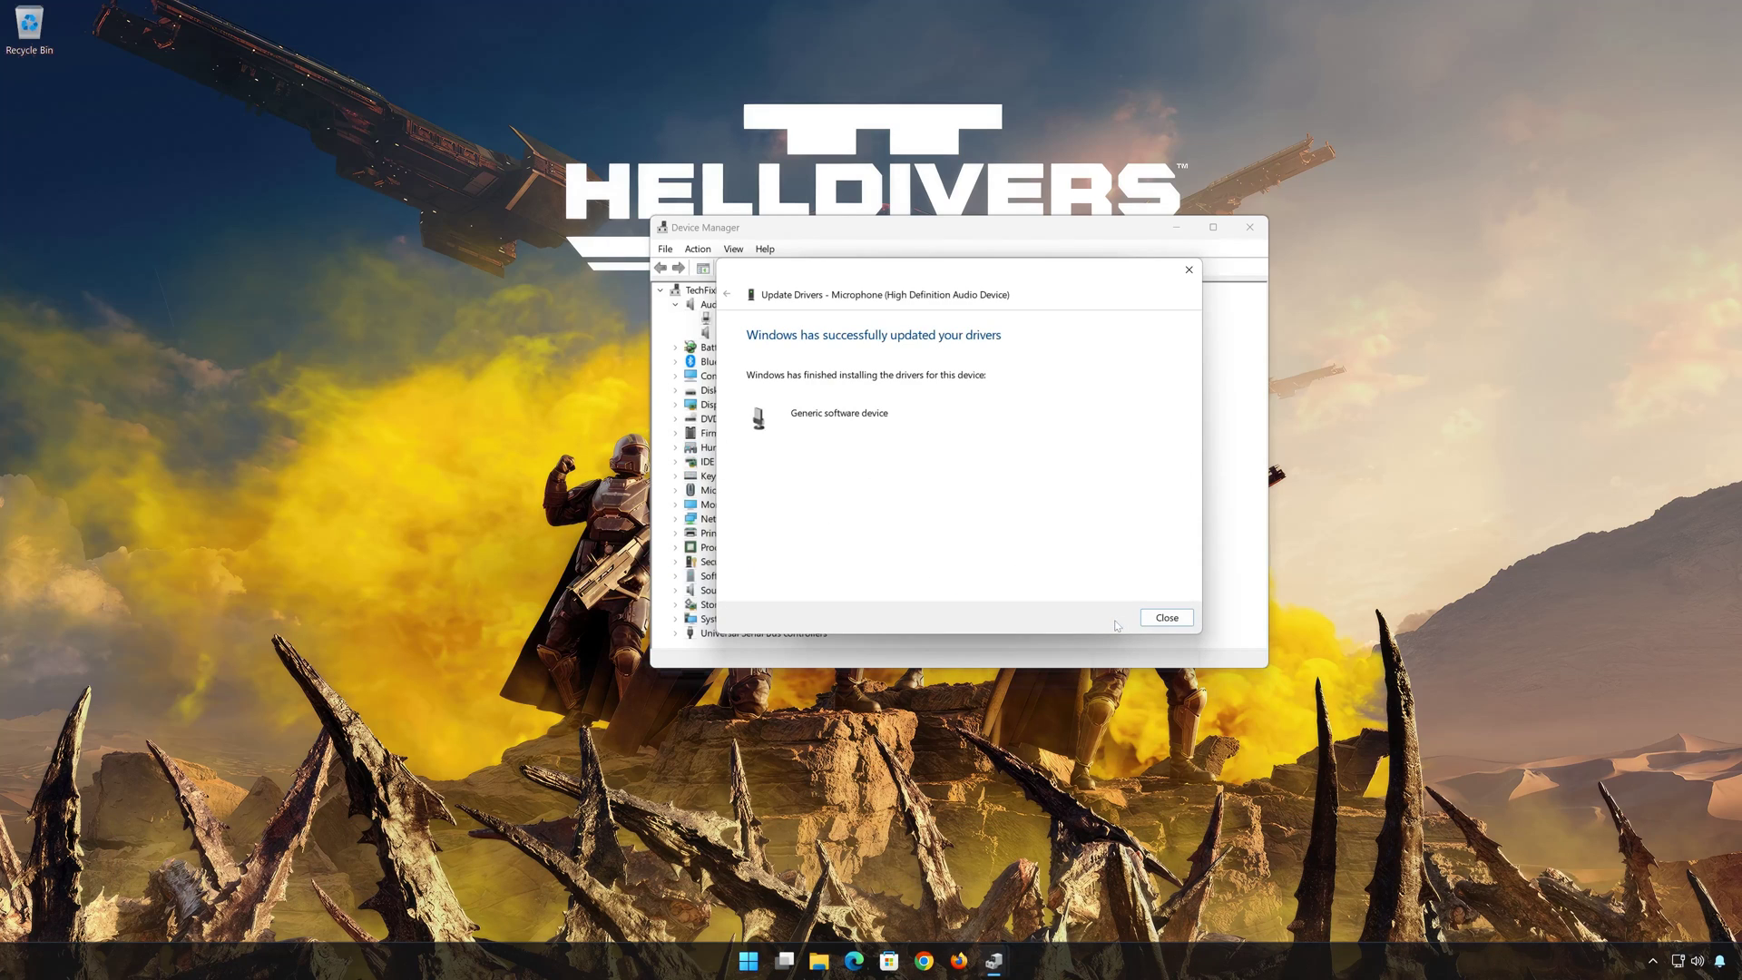
{"action": "left_click", "coordinate": [1167, 618]}
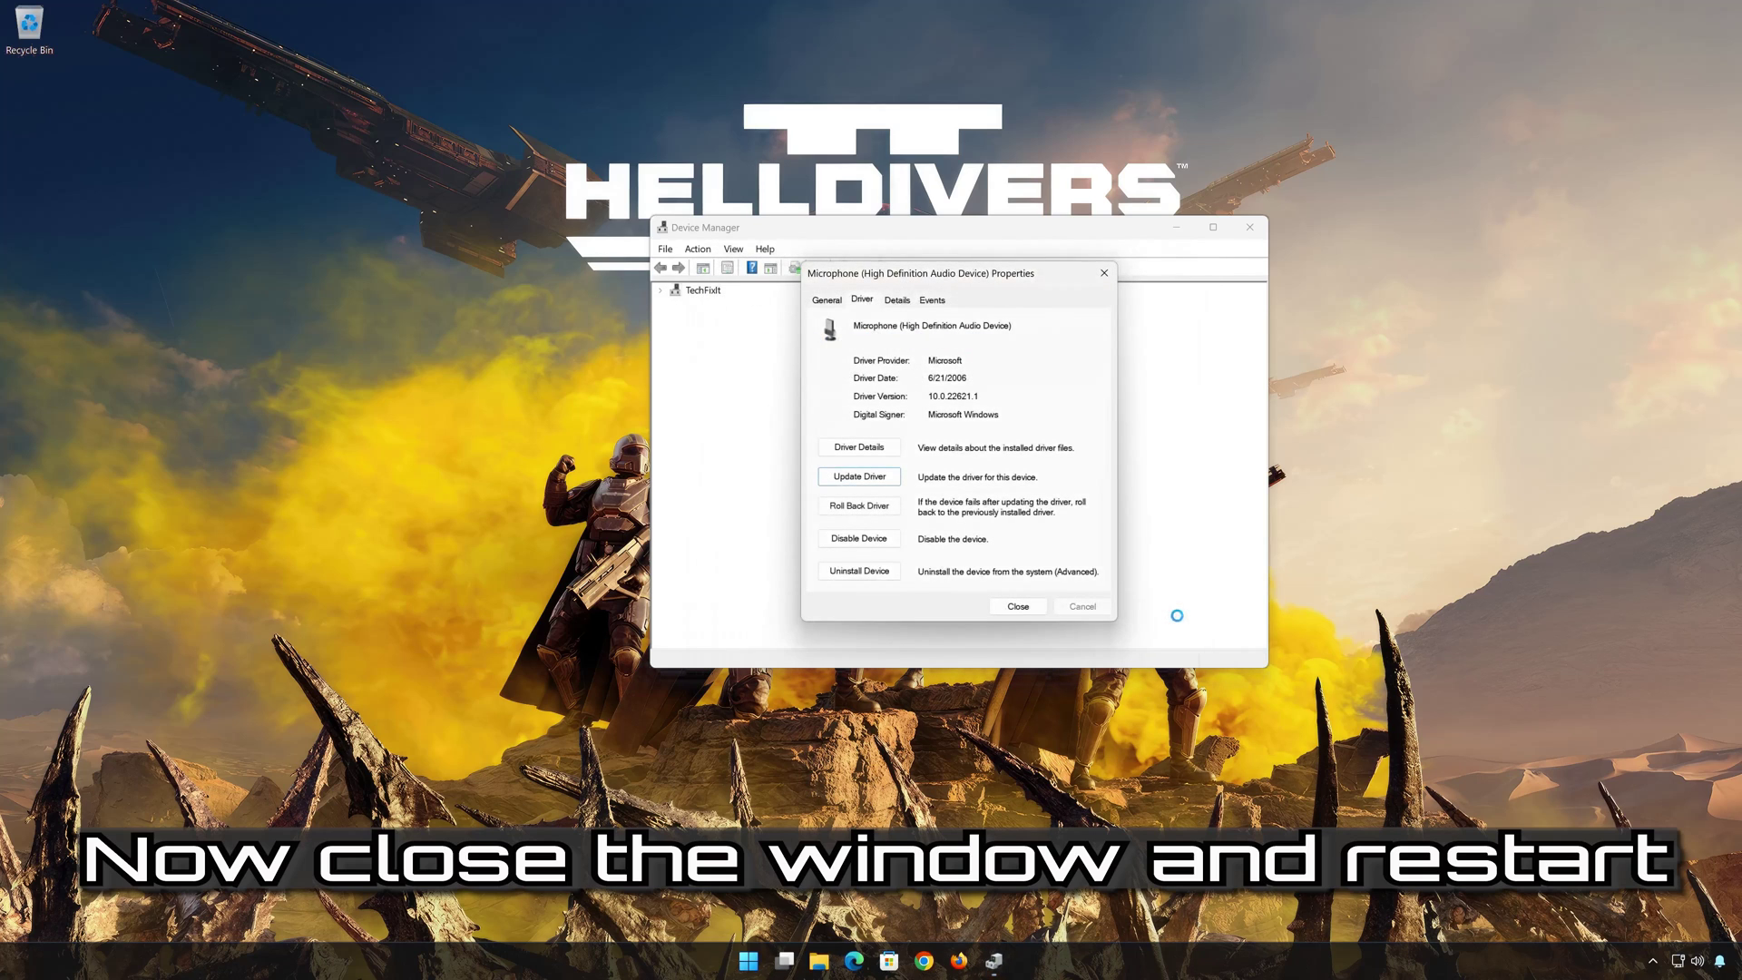
- Close the microphone properties and Device Manager, and bring up the power options for restarting the computer
{"action": "left_click", "coordinate": [1018, 606]}
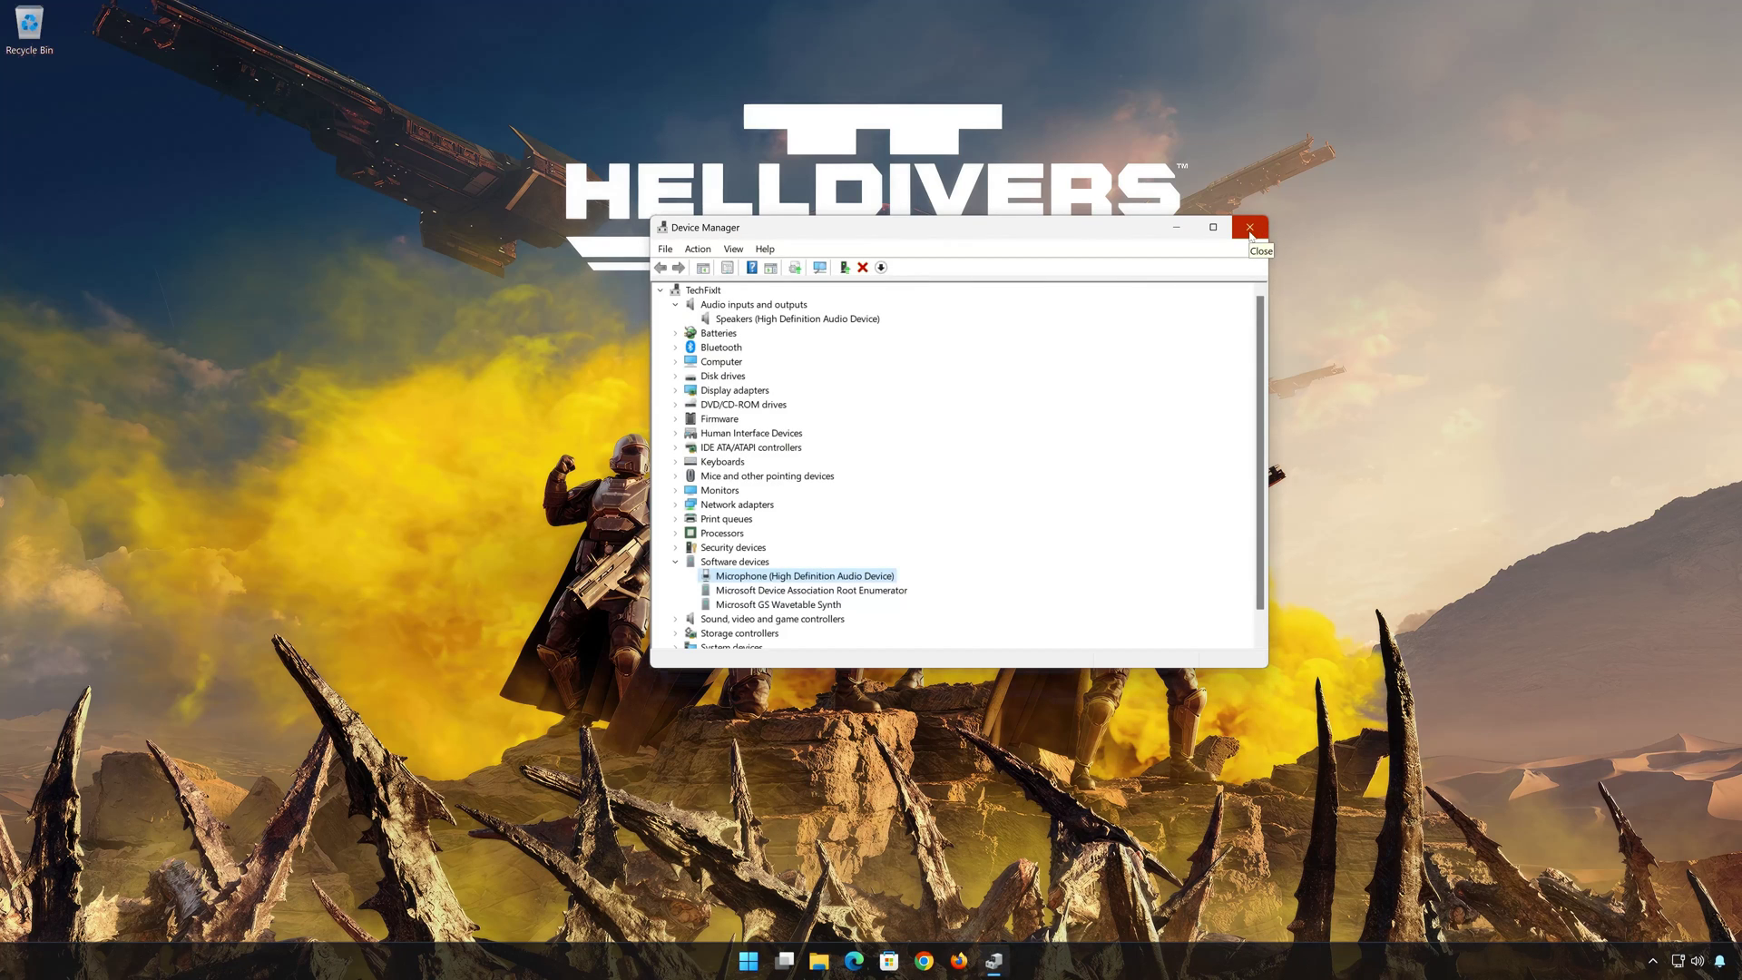
{"action": "left_click", "coordinate": [1249, 228]}
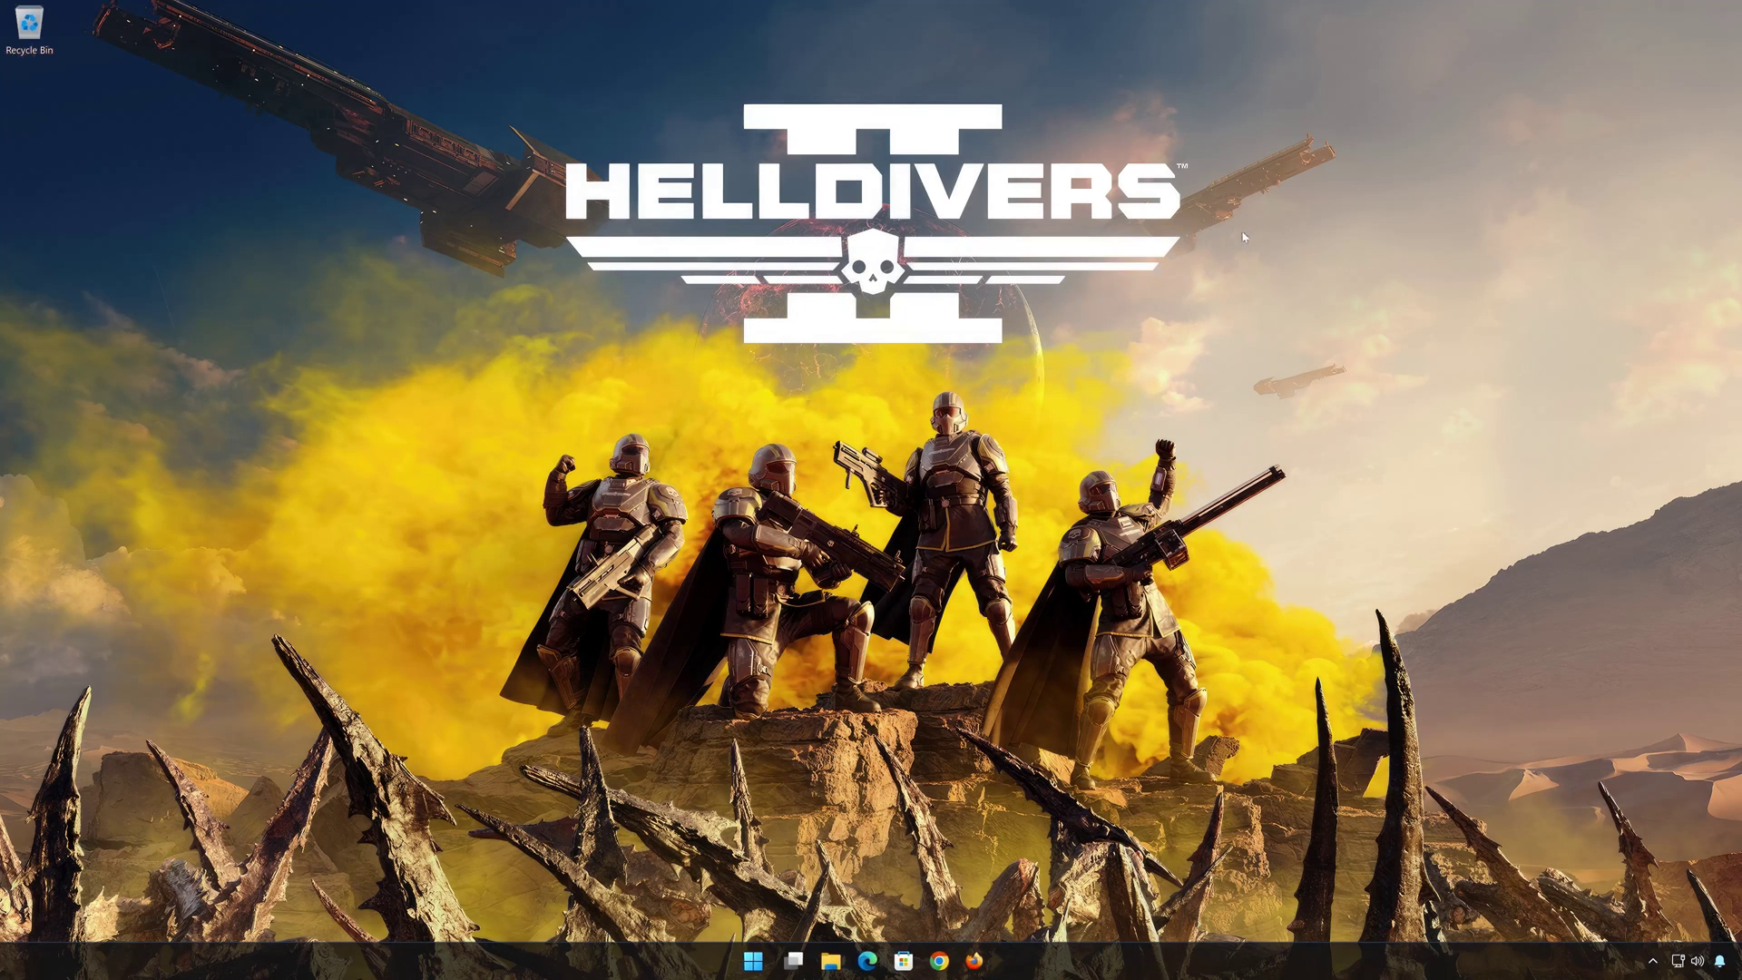
{"action": "left_click", "coordinate": [766, 961]}
{"action": "left_click", "coordinate": [1067, 905]}
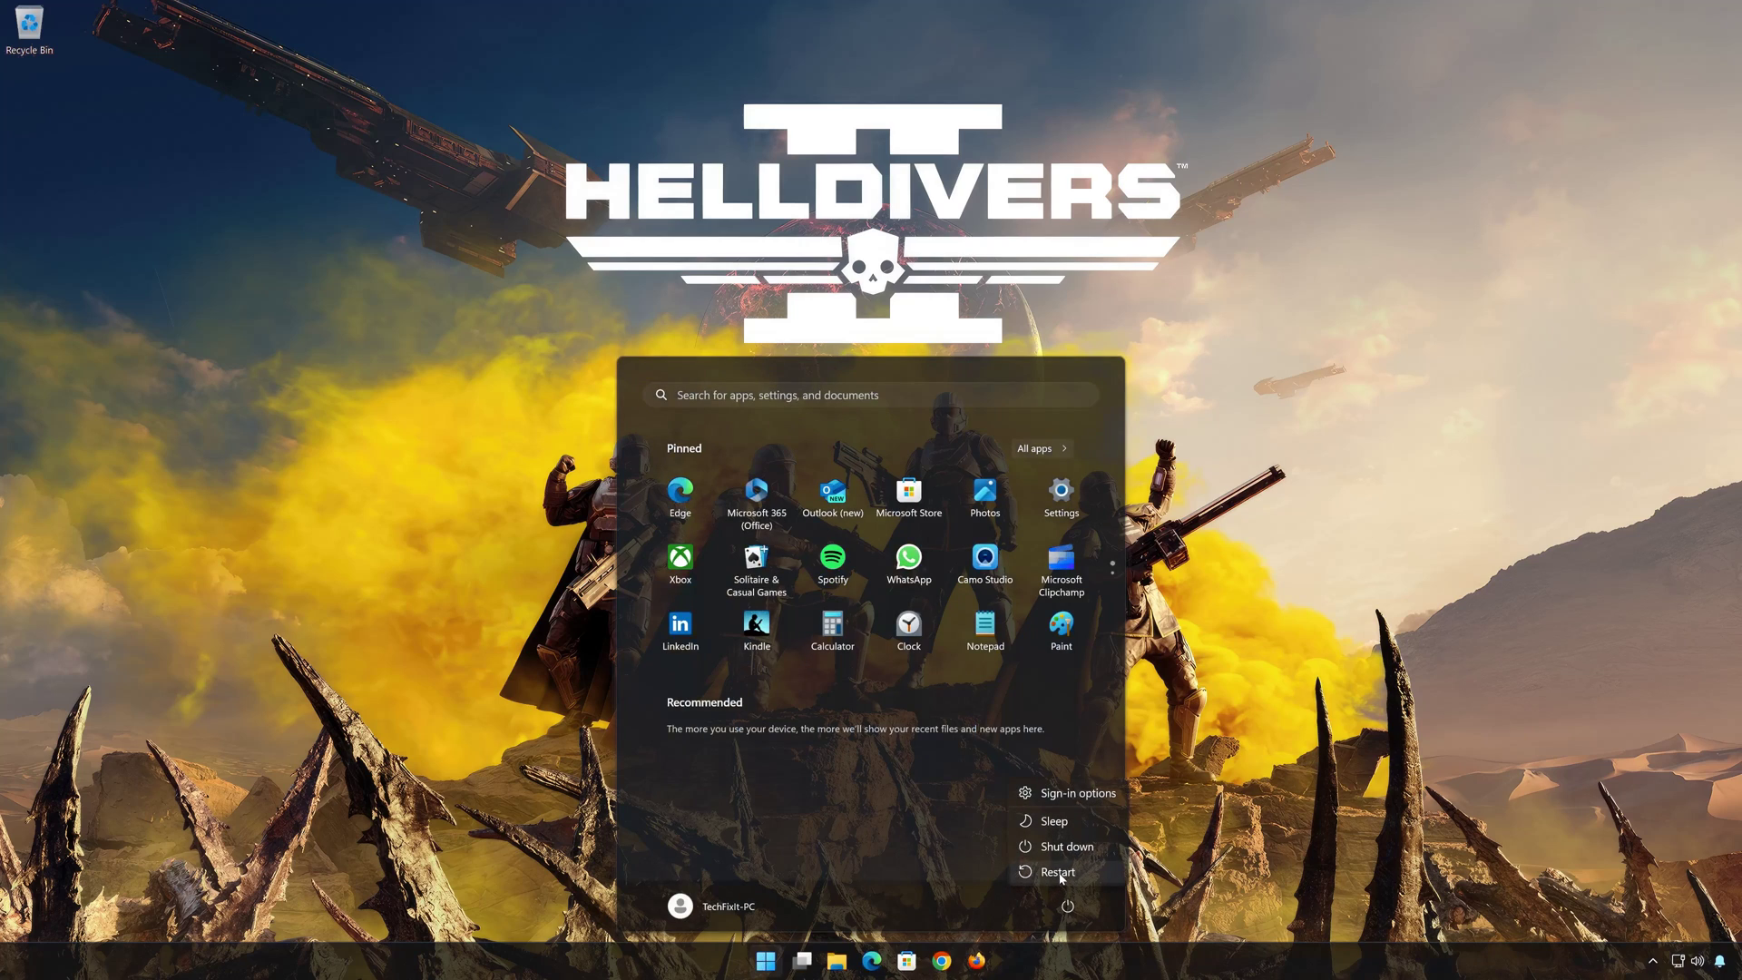